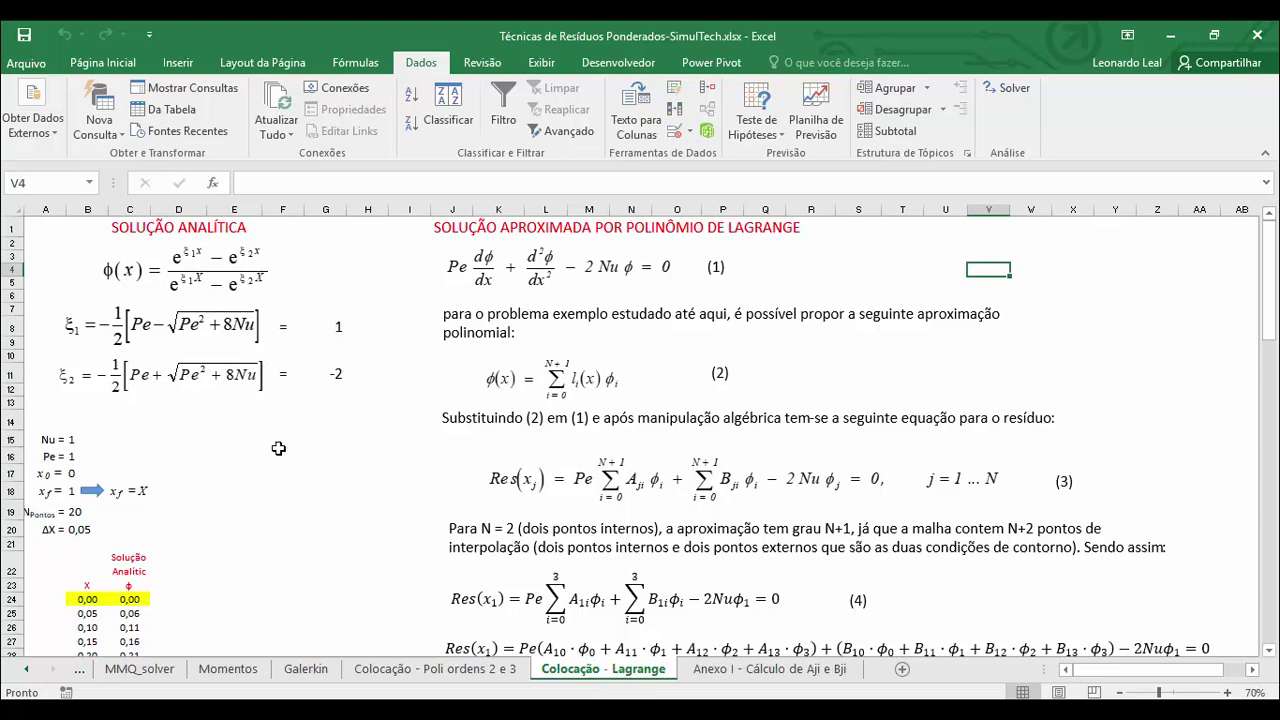
Step: Inspect the formulas in the analytical solution column for φ, including the cell references used by C27
scroll(278, 448, down, 5)
scroll(278, 448, down, 5)
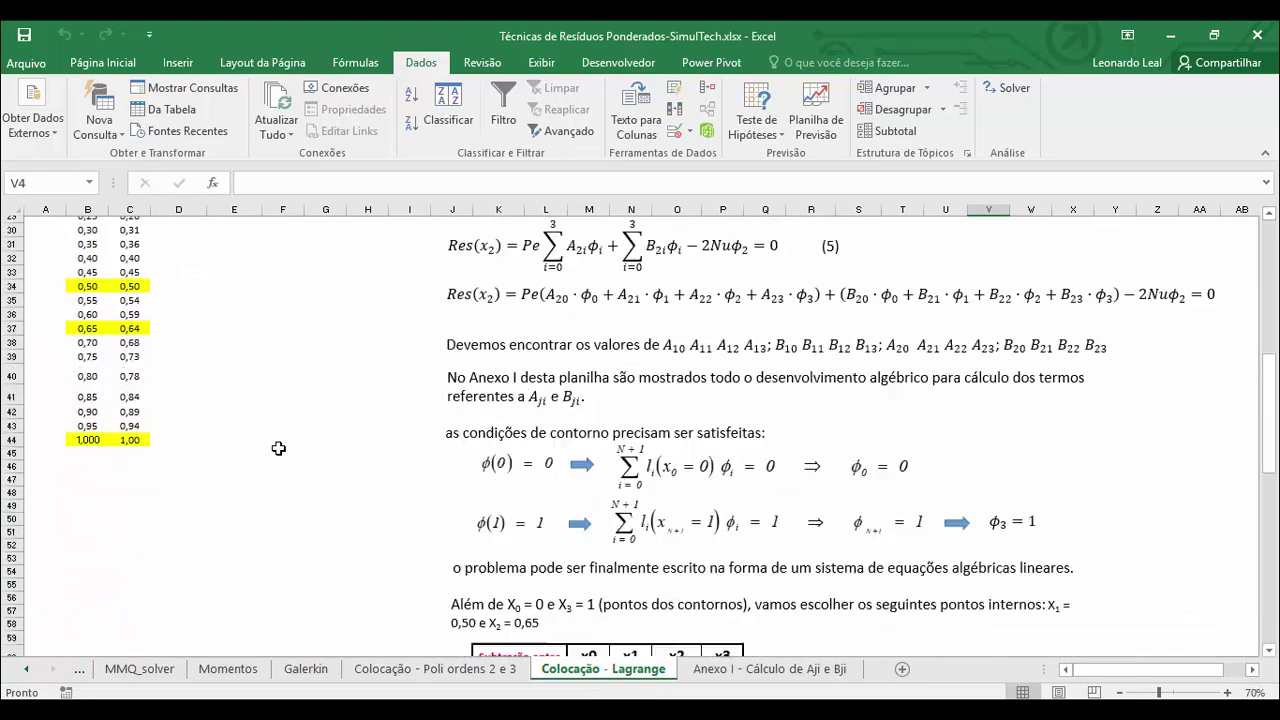
scroll(278, 448, up, 8)
scroll(278, 448, up, 2)
scroll(278, 448, down, 3)
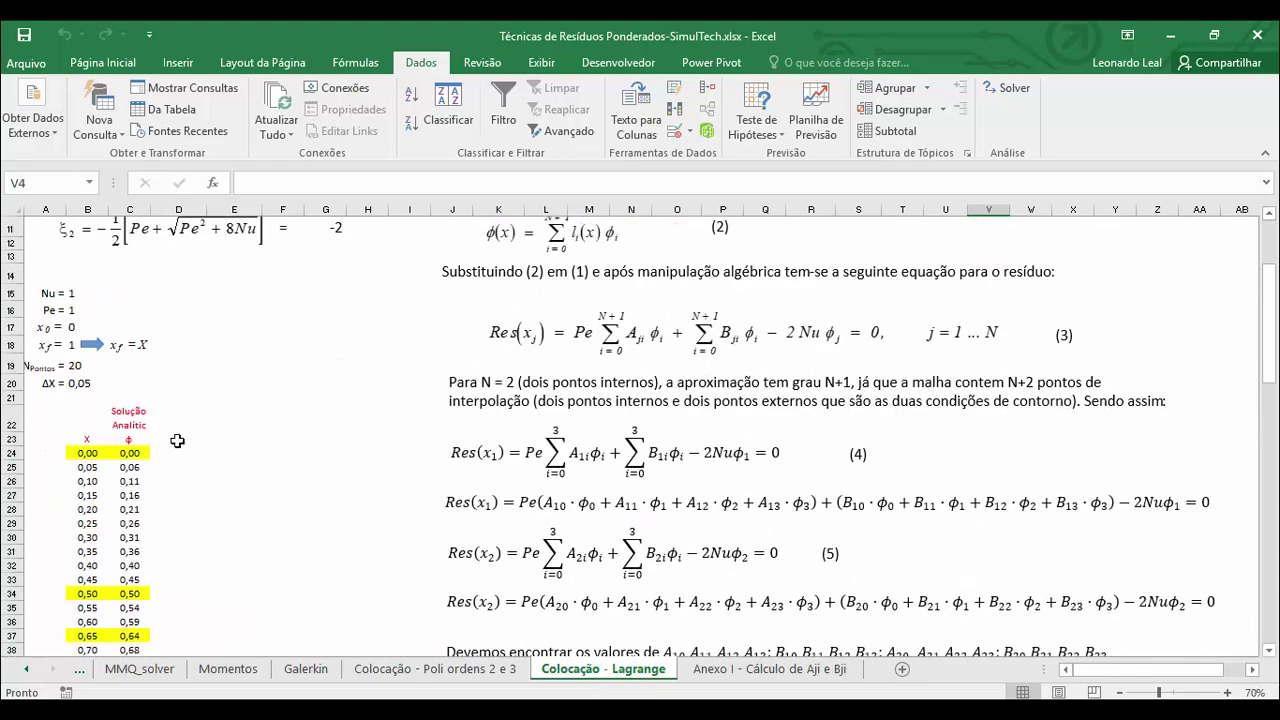
click(125, 453)
click(129, 480)
click(131, 496)
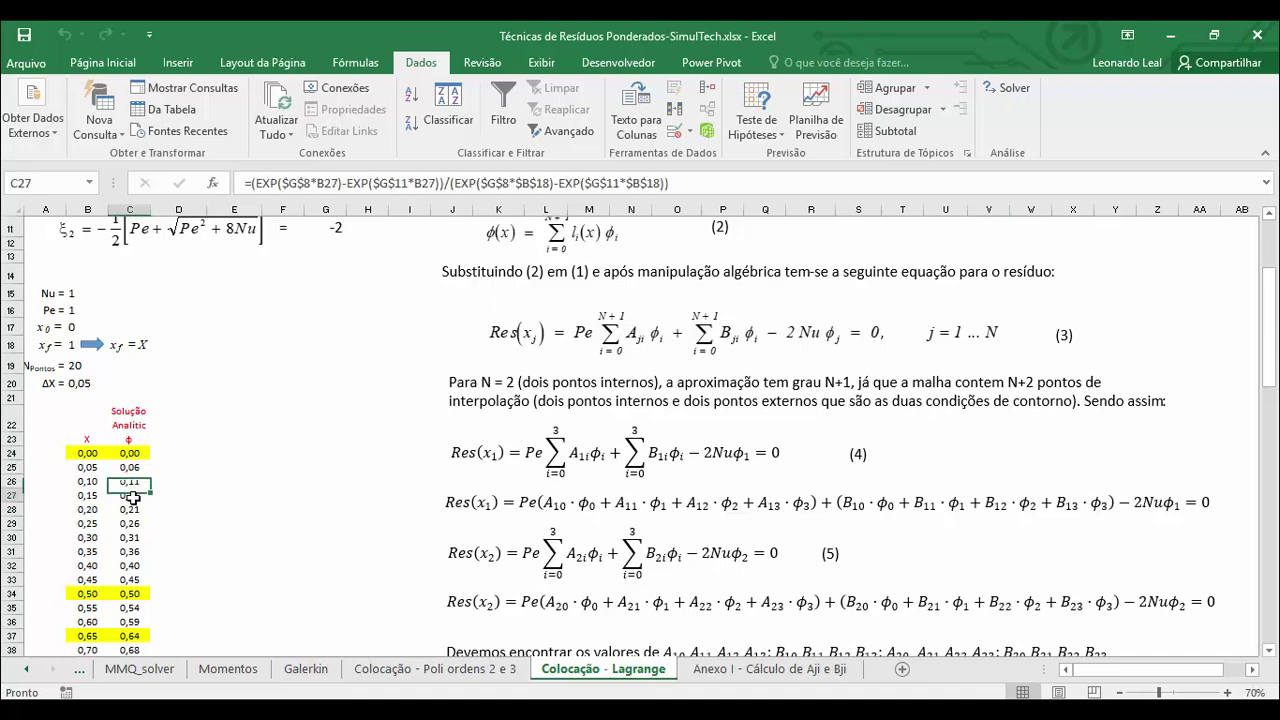
click(375, 183)
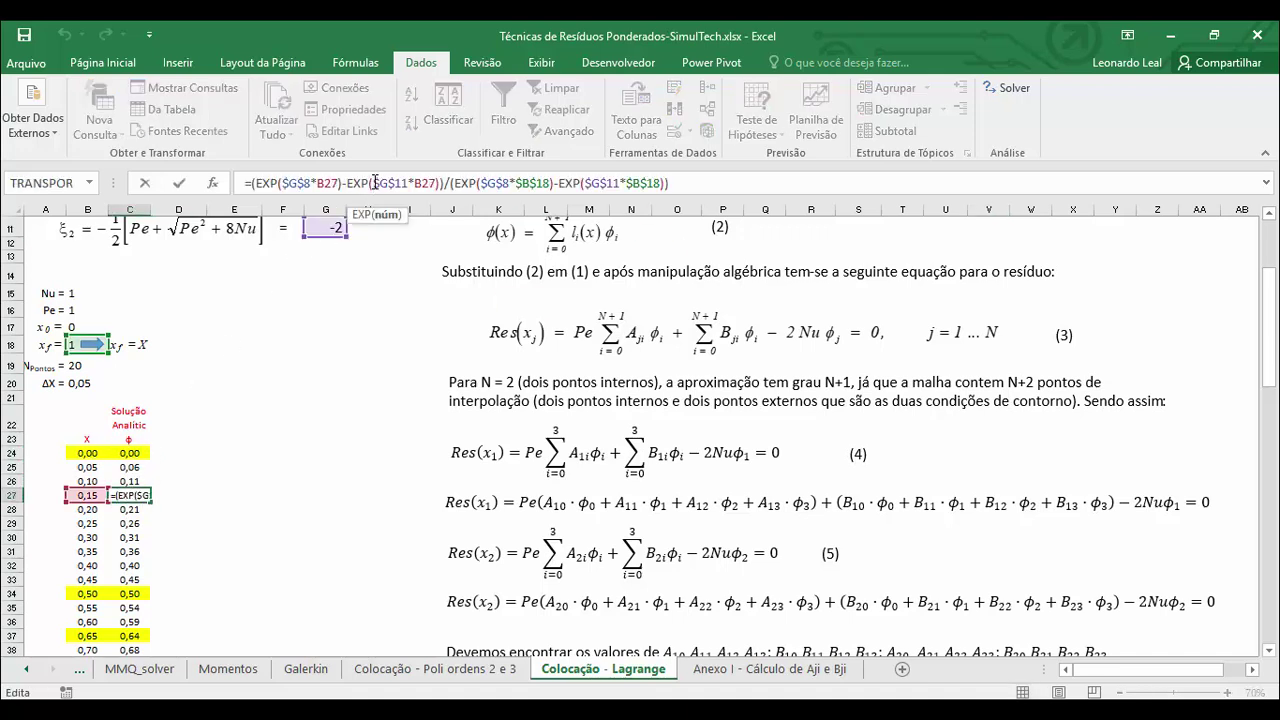
key(Return)
scroll(1110, 648, up, 3)
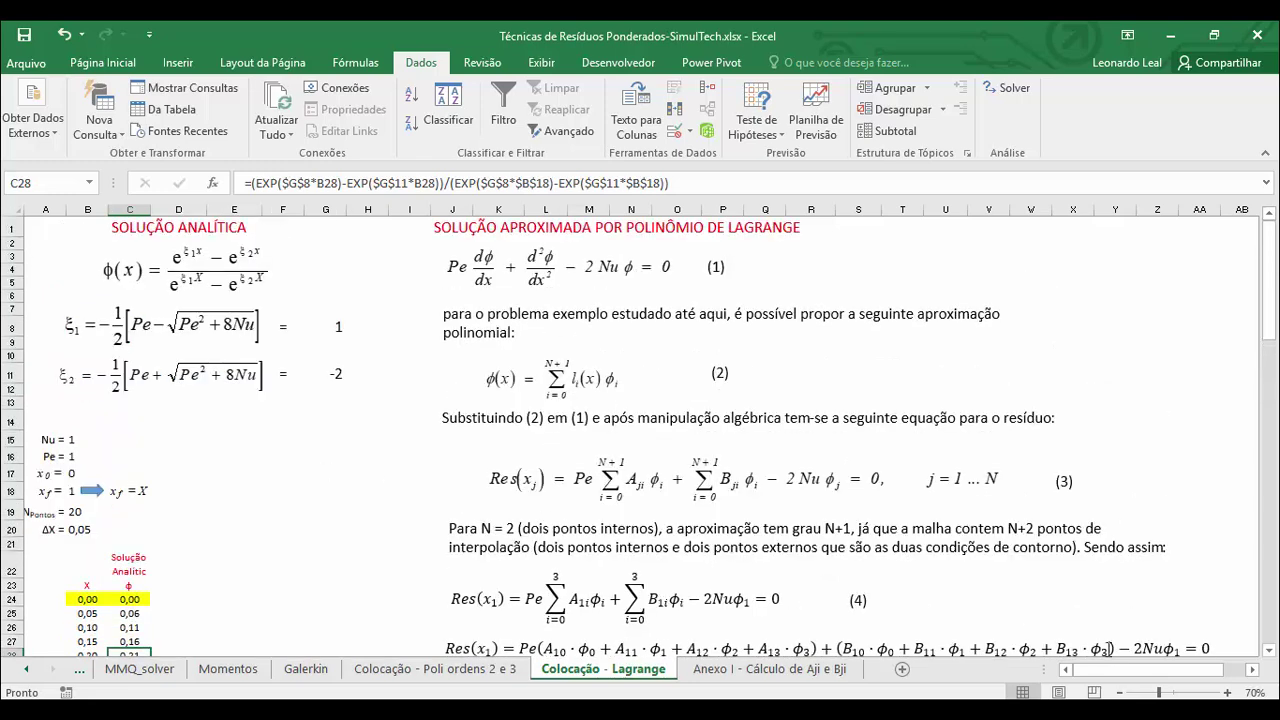
Step: Enlarge the sheet view to 90% and review the analytical solution equations, parameters and table of X and φ
click(1227, 692)
click(1227, 692)
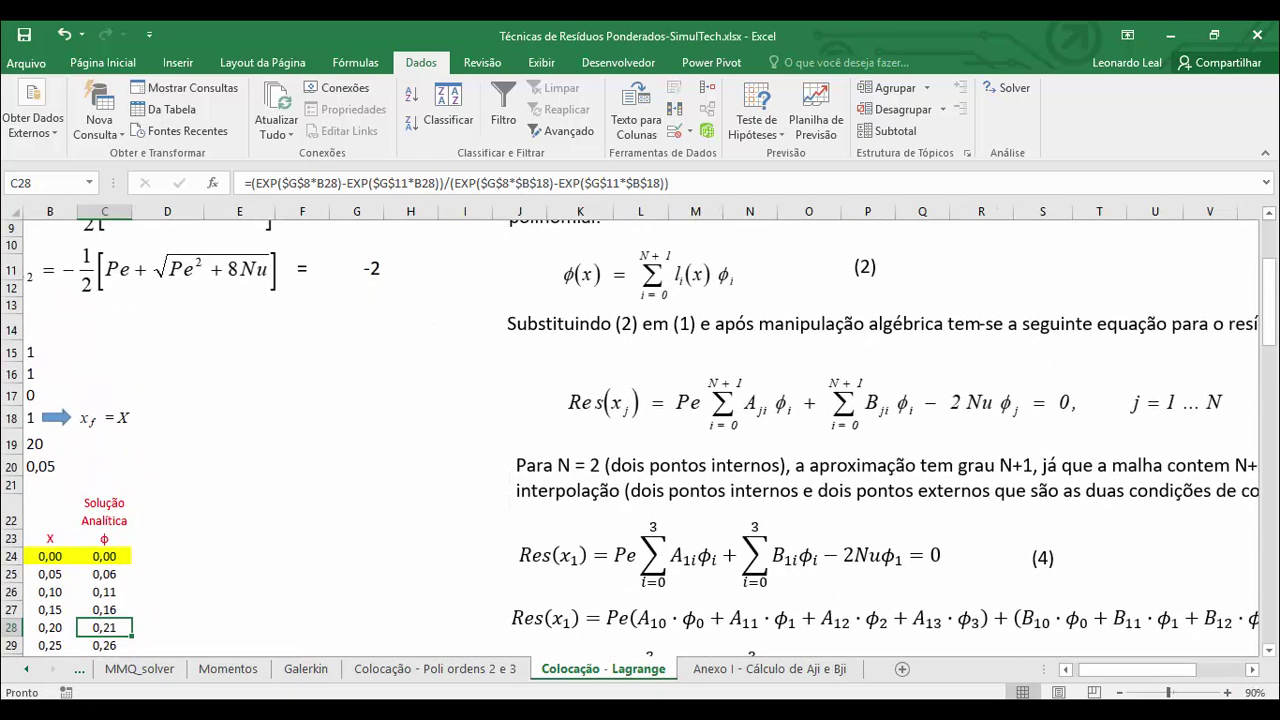
drag(1101, 669, 1073, 671)
scroll(288, 478, up, 3)
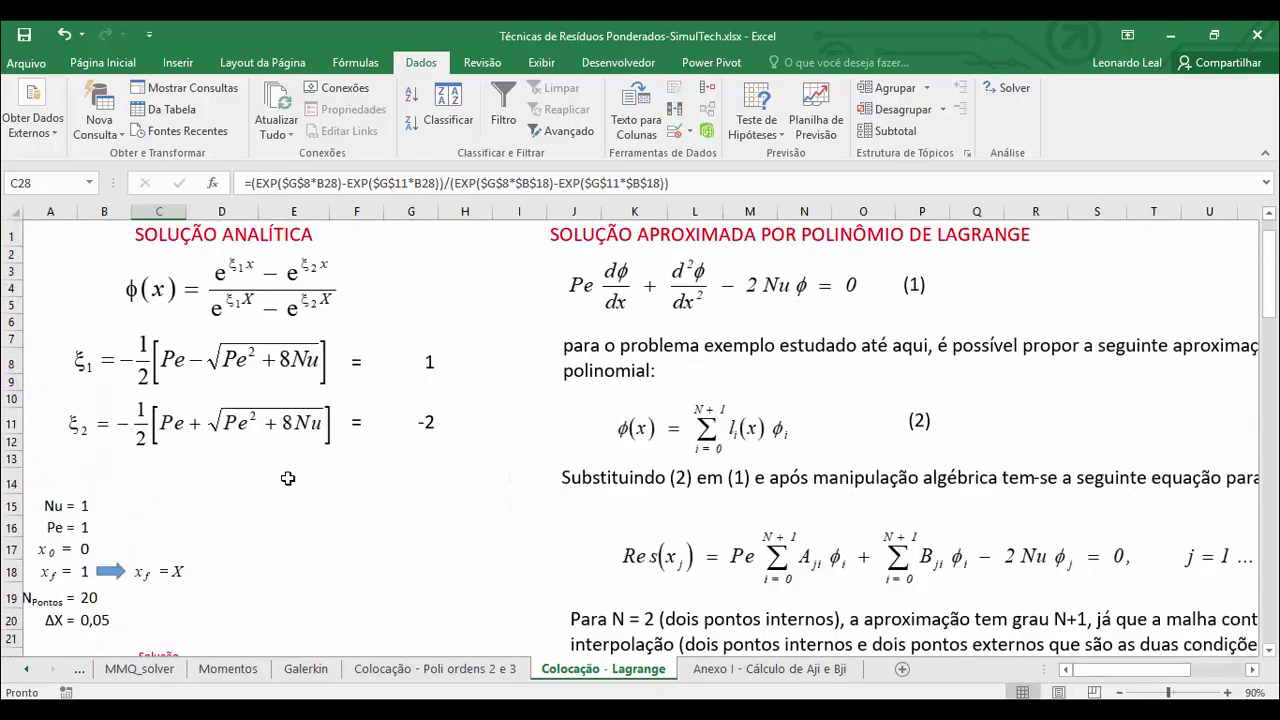
scroll(290, 476, down, 1)
scroll(529, 434, up, 1)
scroll(529, 440, down, 6)
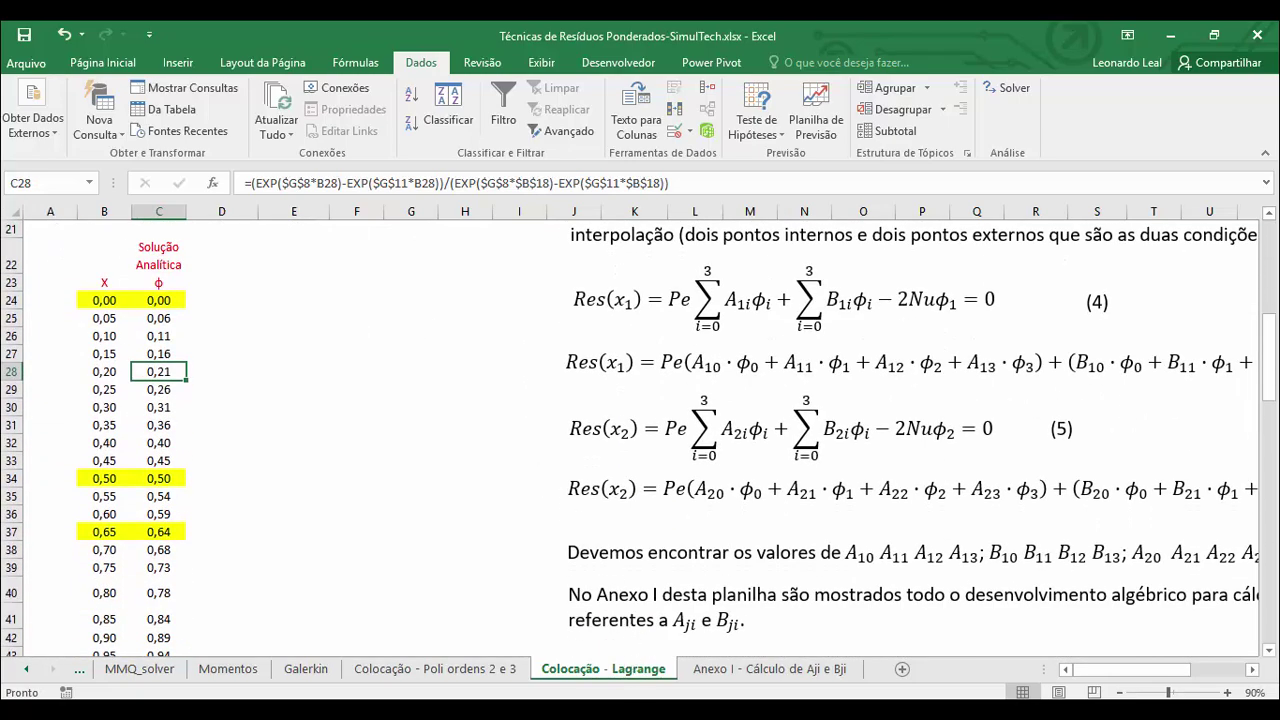
Step: Switch to the PowerPoint presentation, consult equations 38 and 39 for Aji and Bji on slide 62, and return to the Excel workbook
key(alt+Tab)
scroll(704, 487, up, 4)
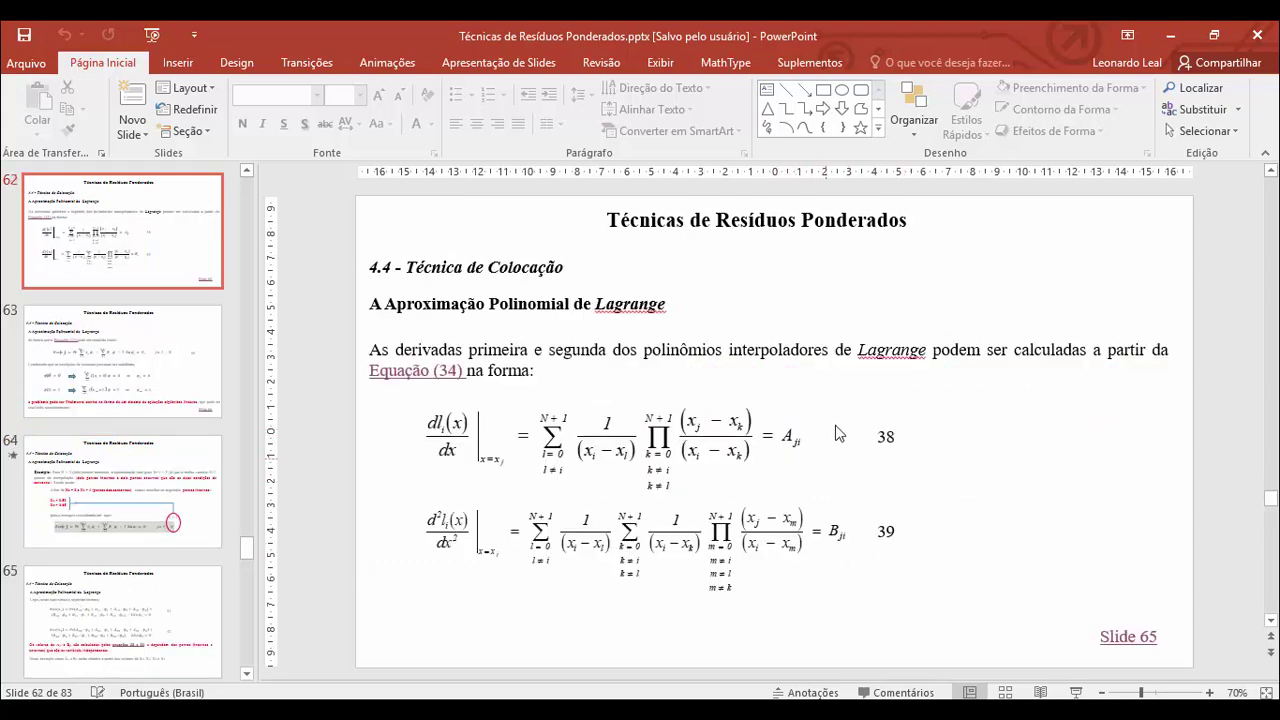
key(alt+Tab)
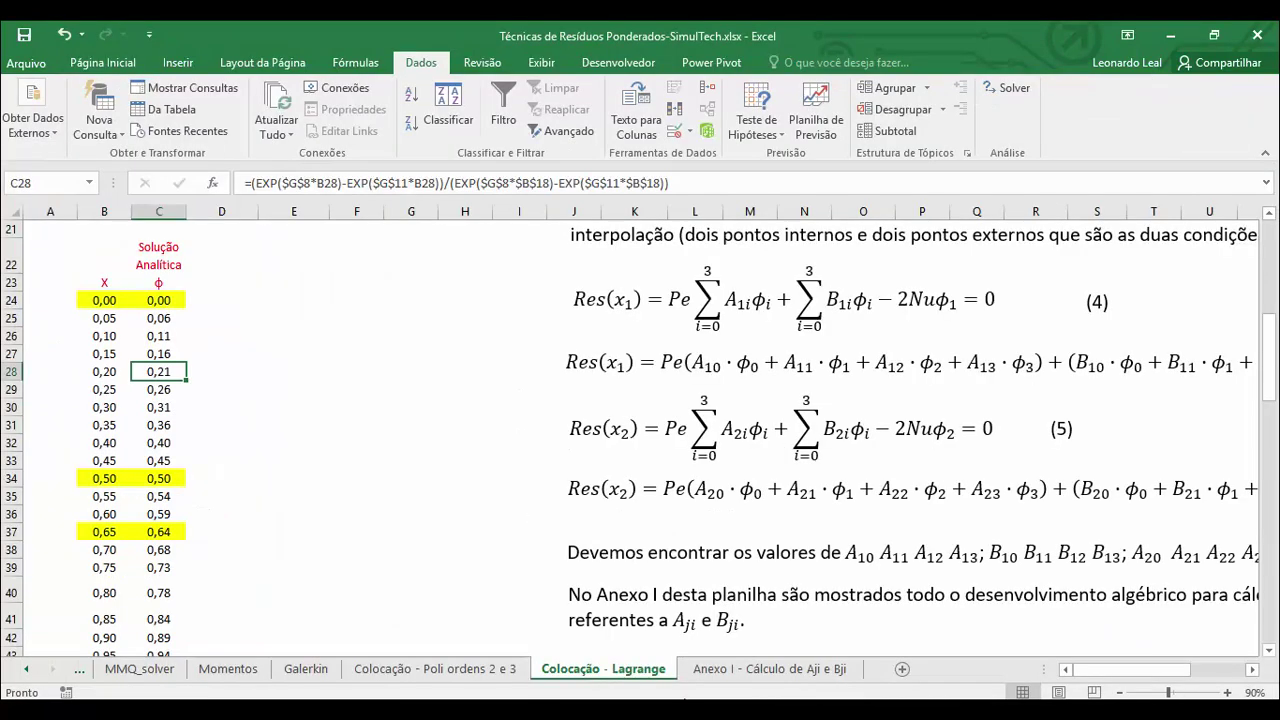
Step: Open the Anexo I - Cálculo de Aji e Bji sheet at 70% zoom and view the start of the handwritten derivations
click(741, 670)
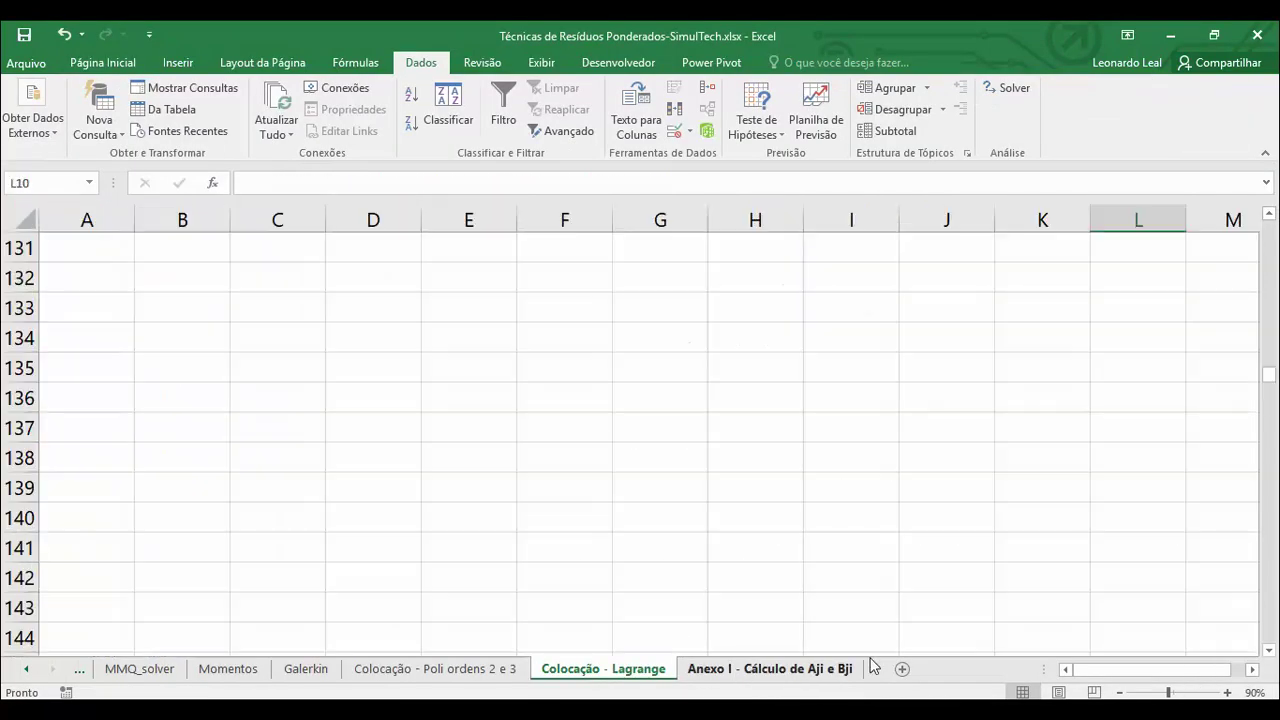
click(1120, 693)
click(1120, 693)
scroll(583, 445, up, 18)
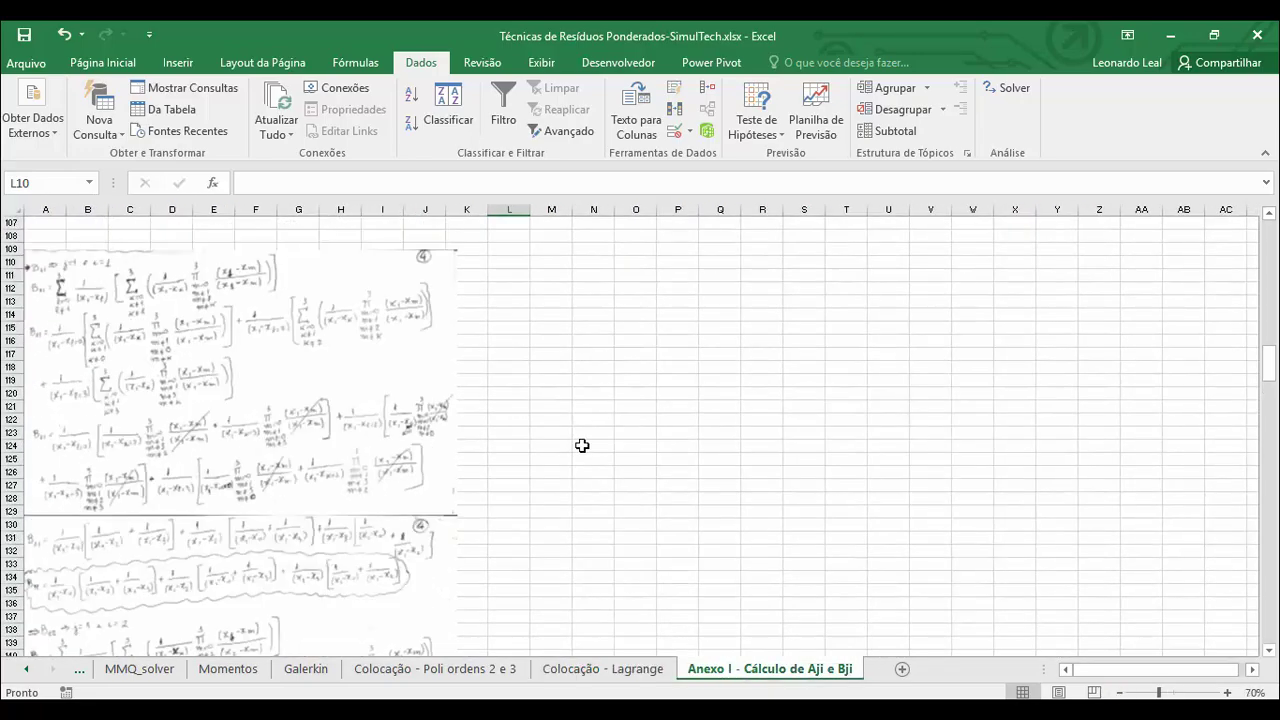
scroll(583, 445, up, 20)
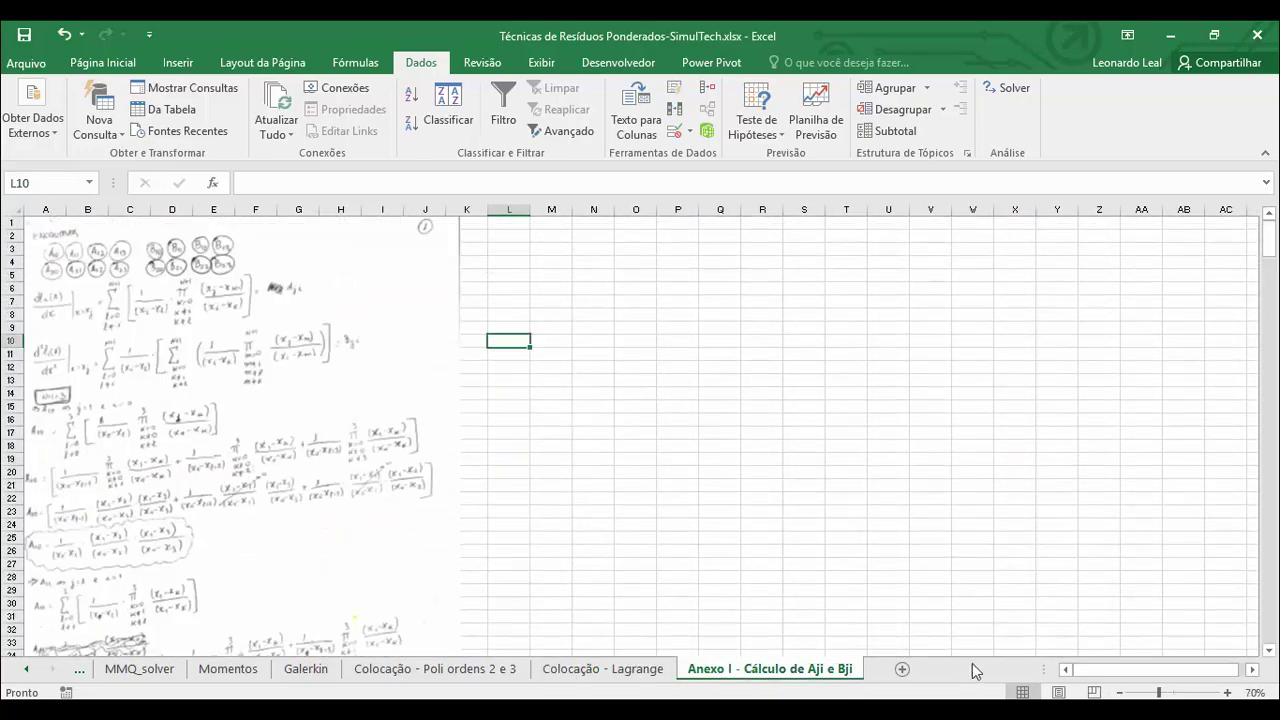
click(903, 670)
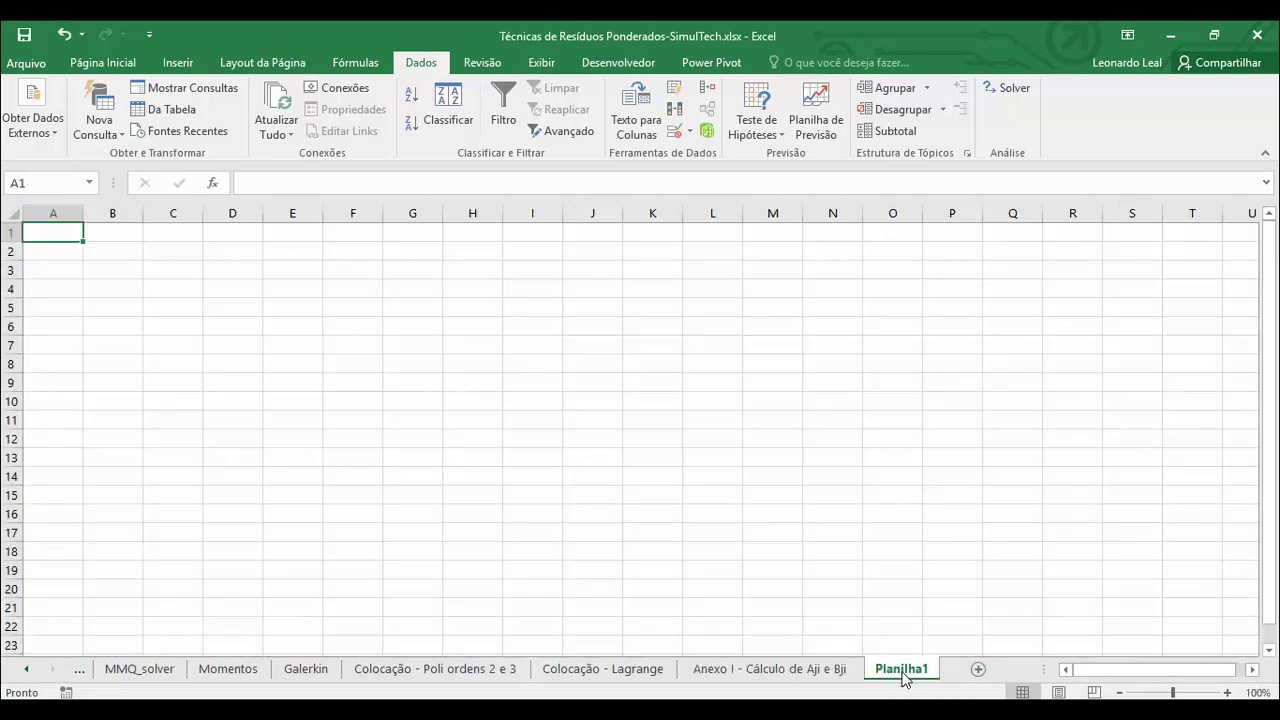
right_click(917, 673)
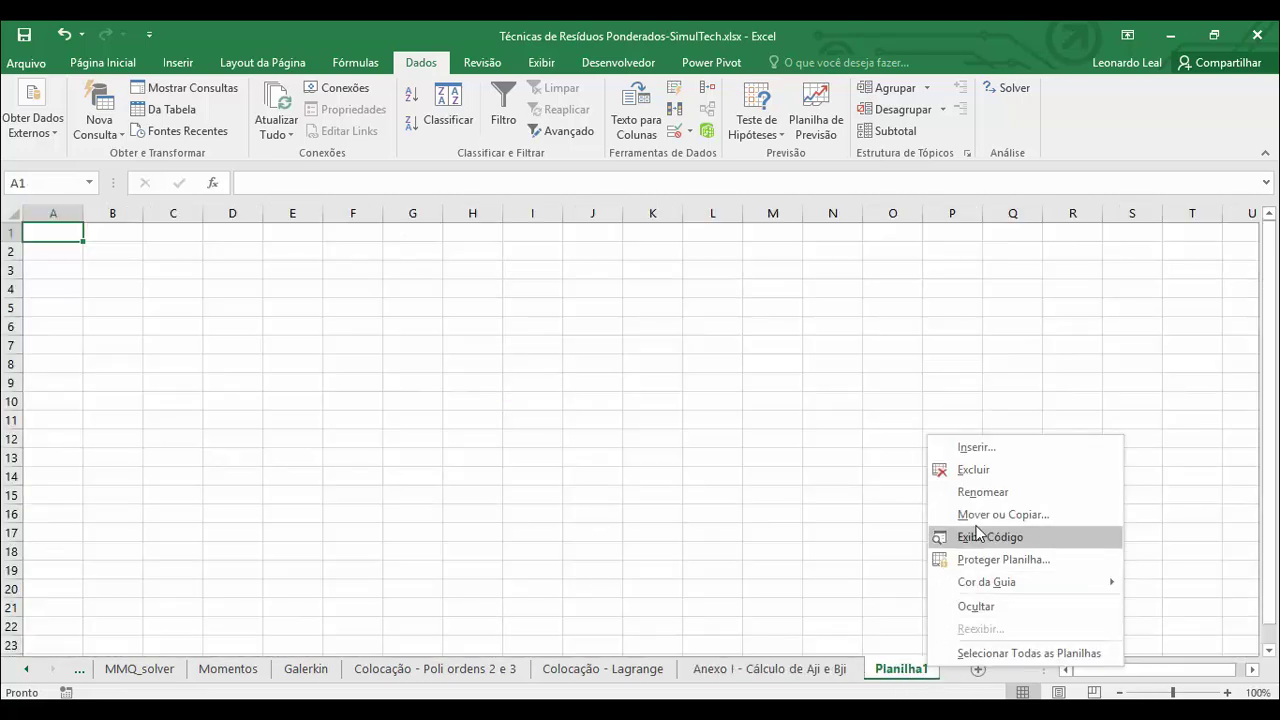
click(975, 470)
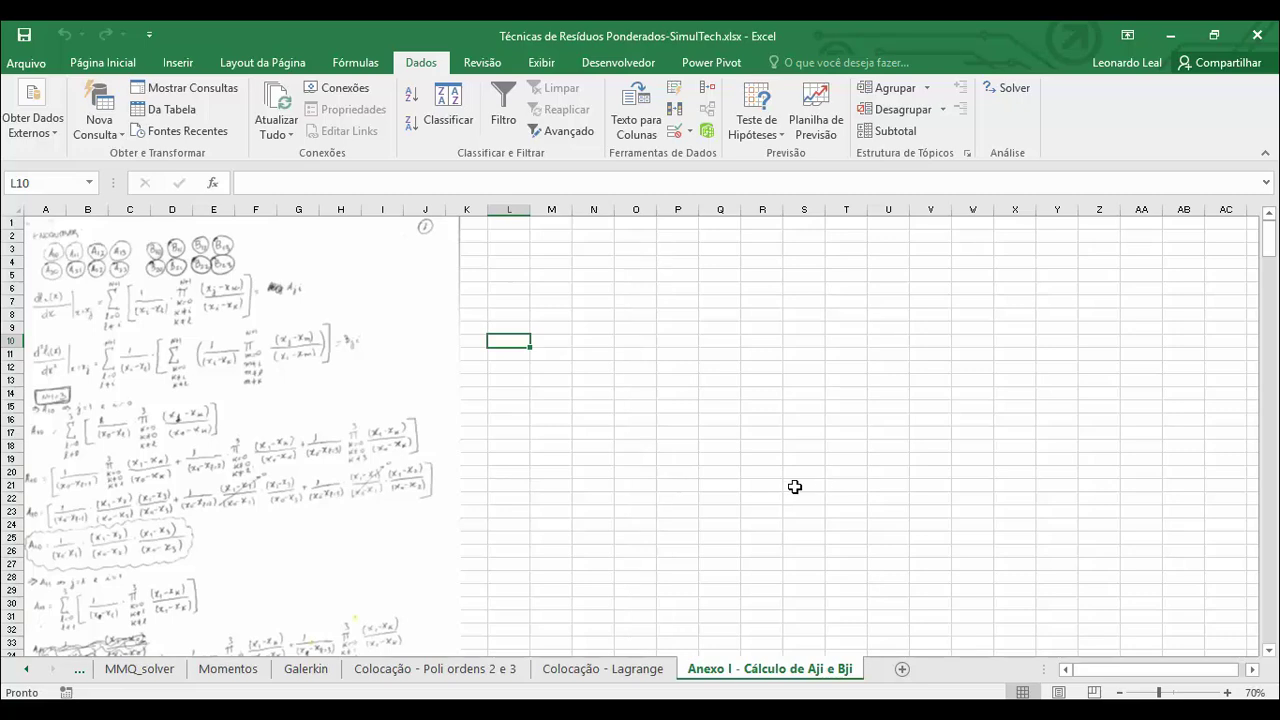
Step: Enlarge the annex sheet to 90% and review the handwritten derivations of the A coefficients
click(1227, 692)
click(1227, 692)
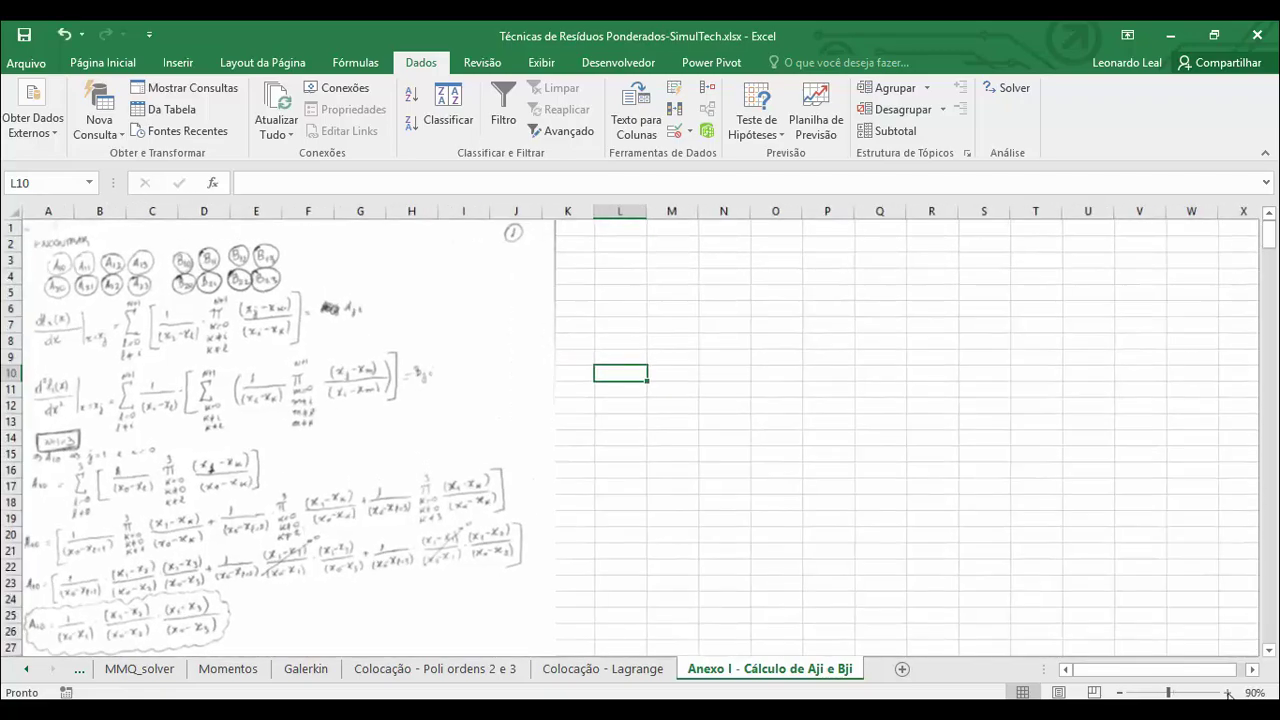
scroll(229, 430, down, 15)
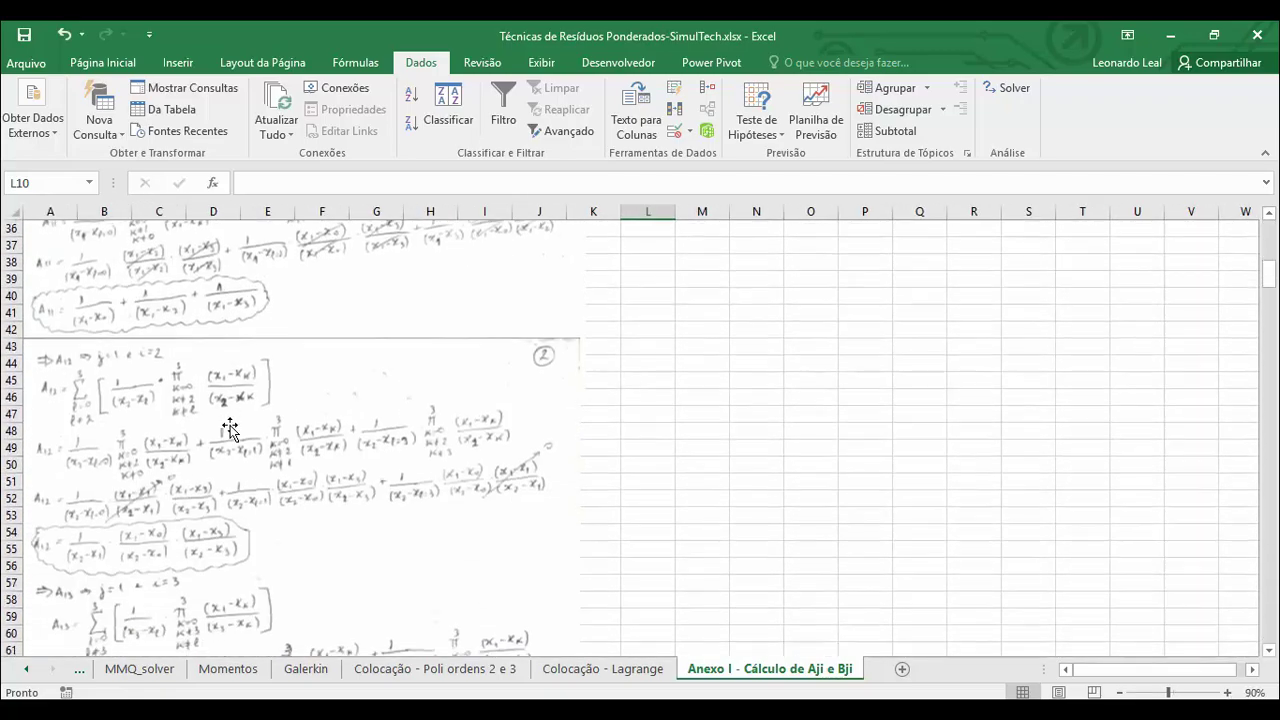
Step: Return to the Colocação - Lagrange sheet and inspect the point subtraction table and the formulas for A10, B10, A11 and B11
click(607, 672)
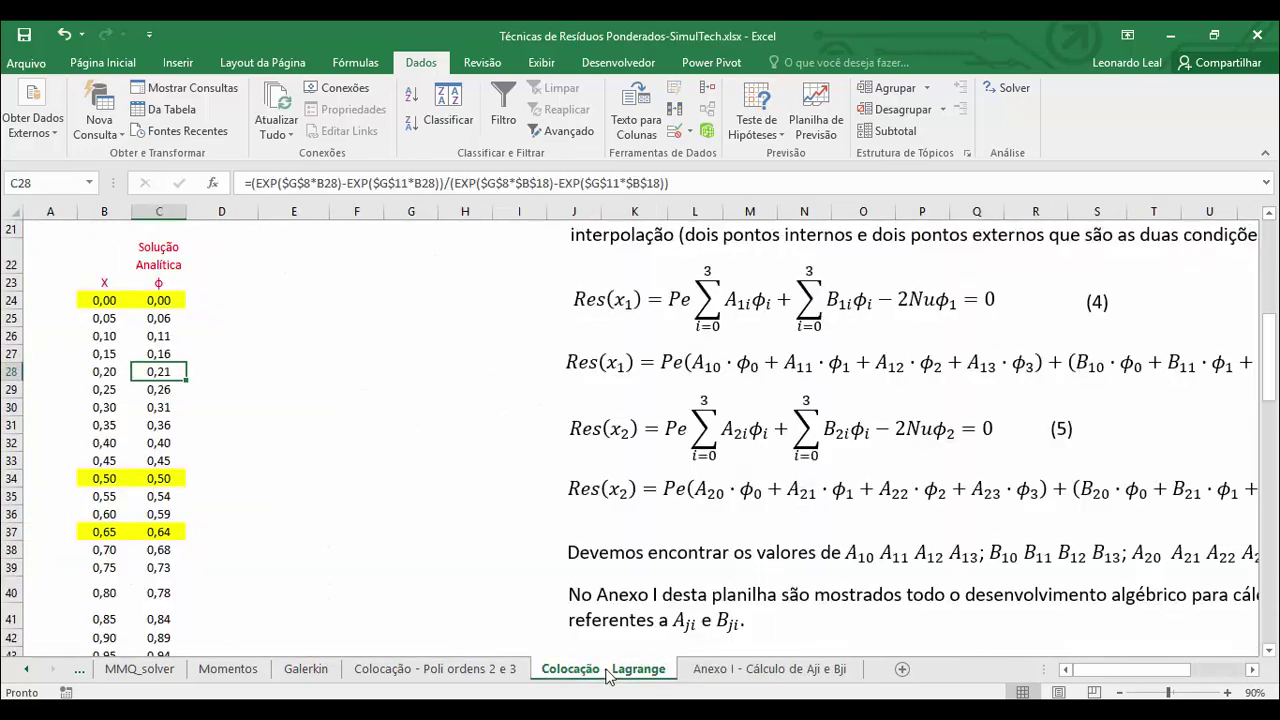
scroll(808, 480, down, 8)
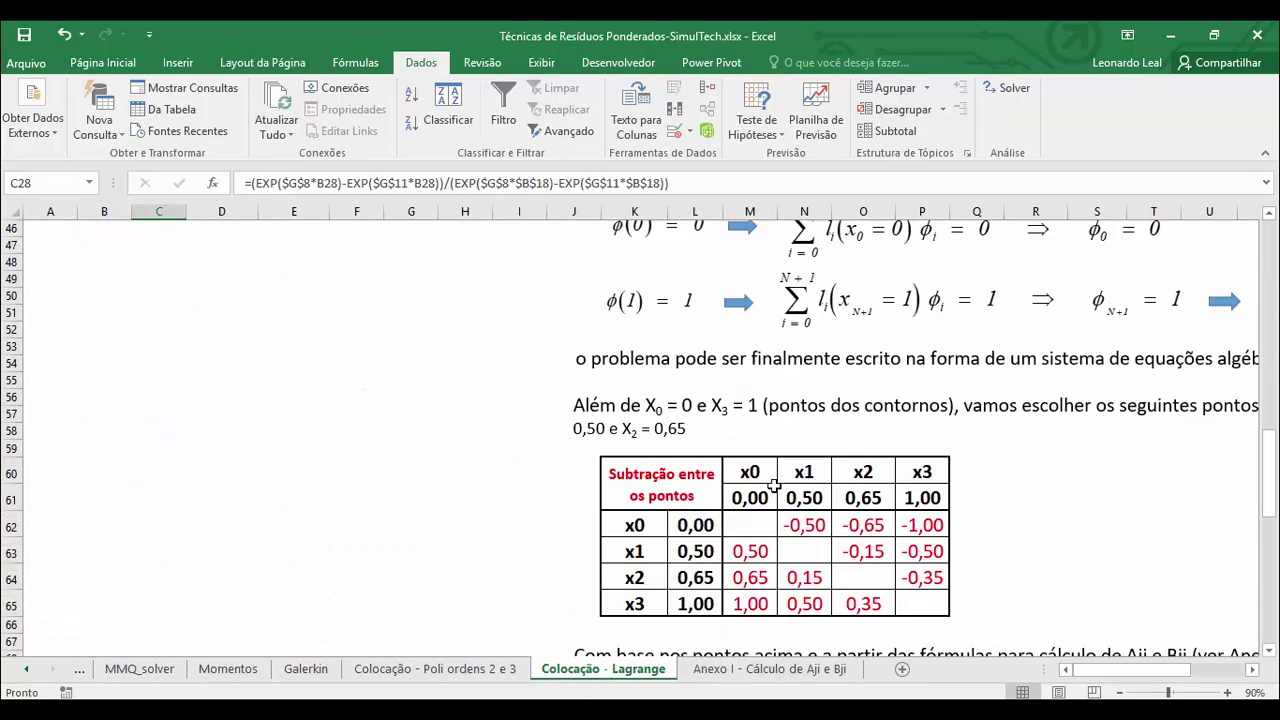
scroll(815, 500, down, 7)
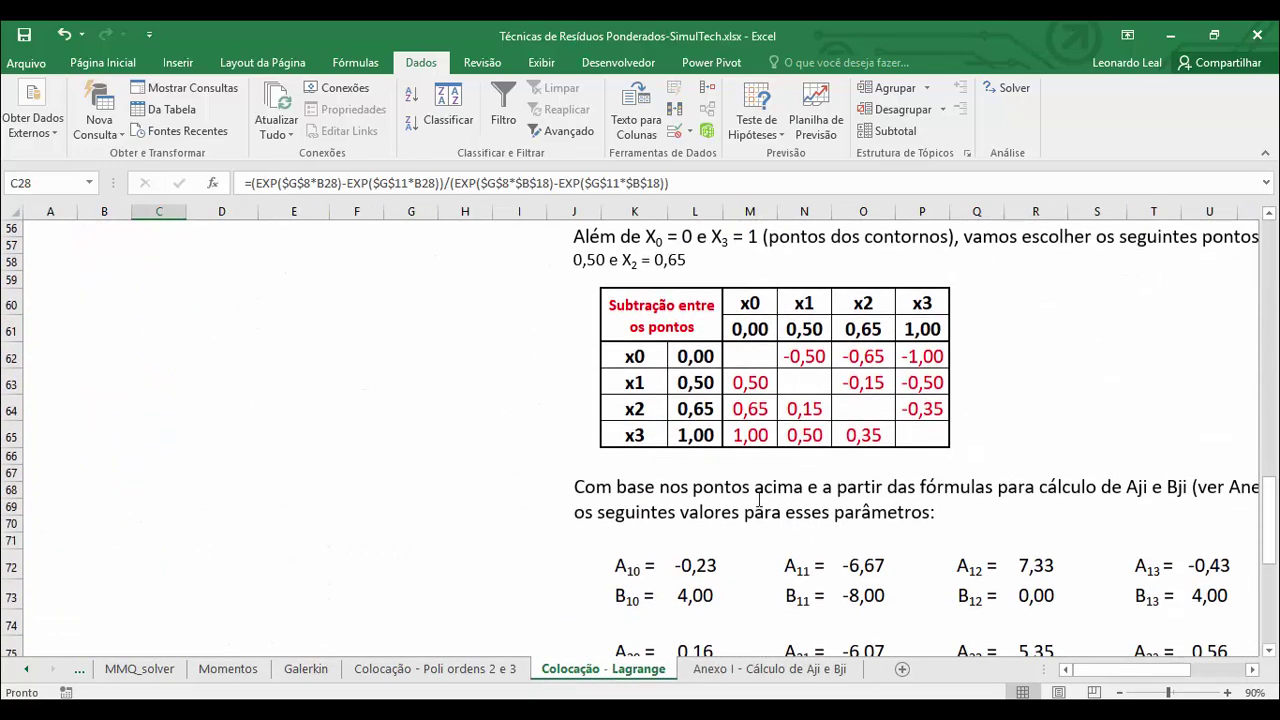
click(697, 340)
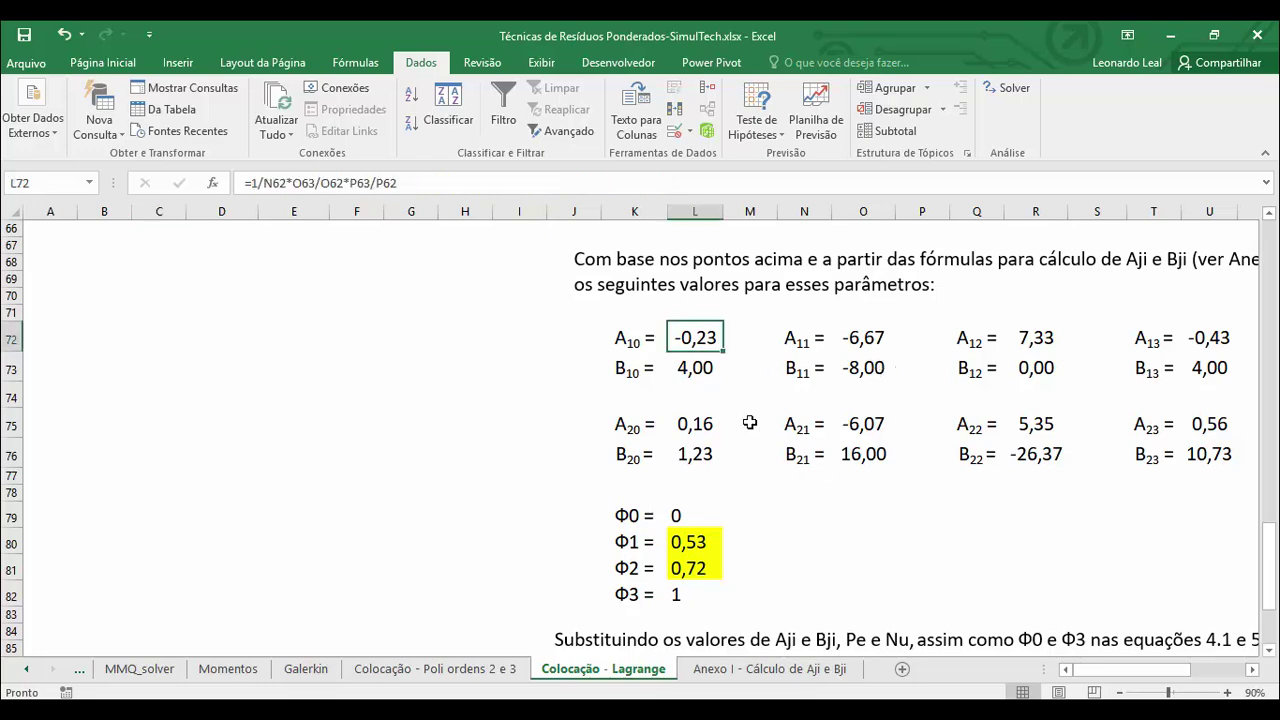
click(692, 364)
click(873, 338)
click(868, 367)
Step: Review the general residual equation (3) and the full expanded residual equations (4) and (5) for the two internal points
scroll(754, 492, up, 15)
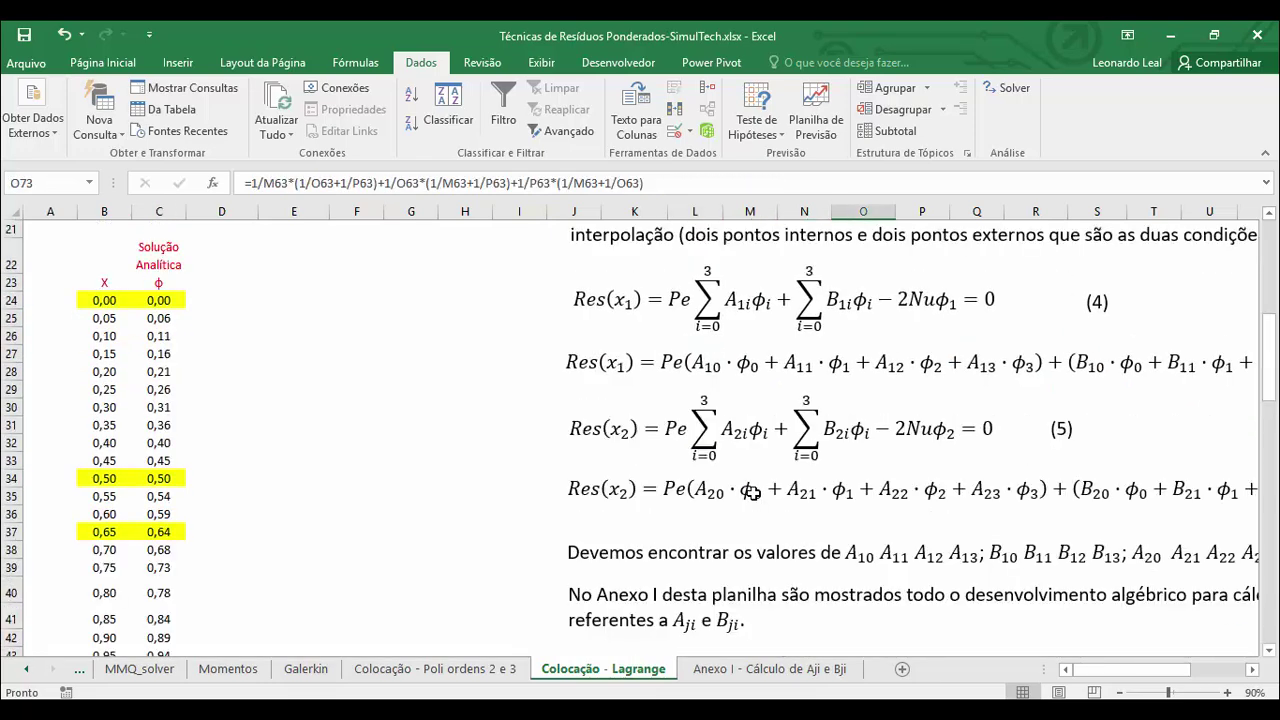
scroll(650, 378, up, 7)
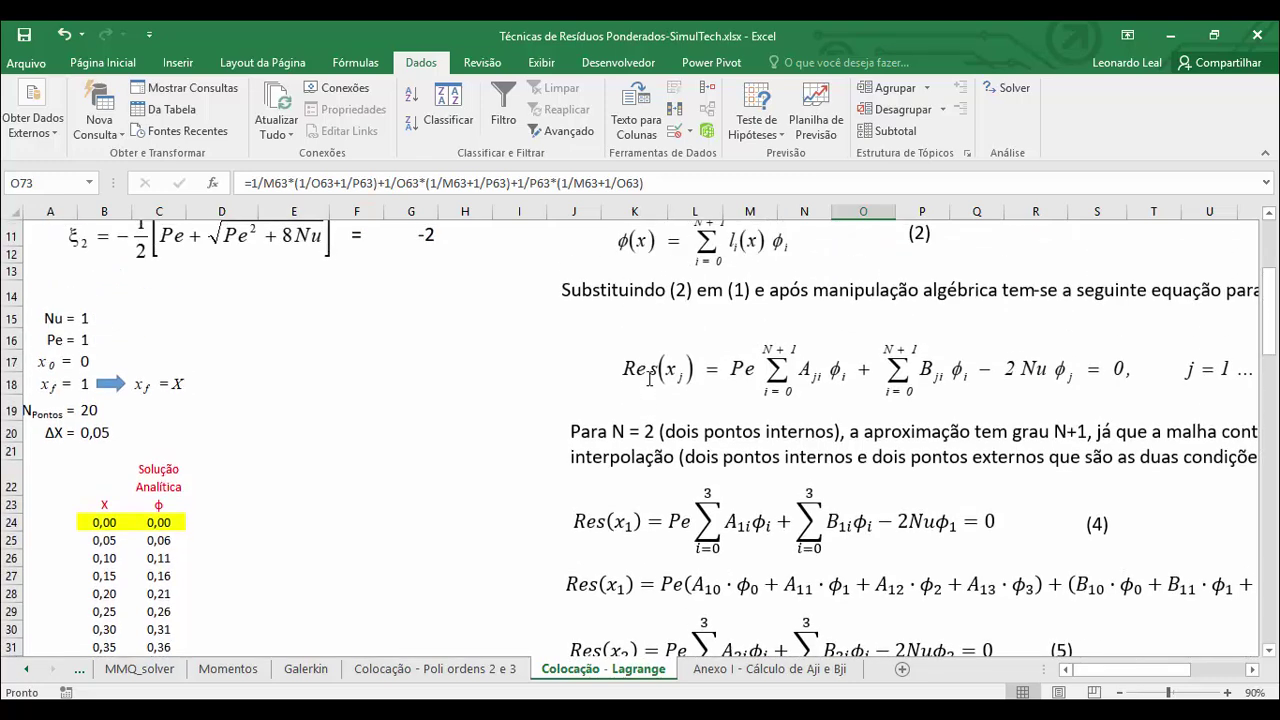
scroll(650, 378, down, 5)
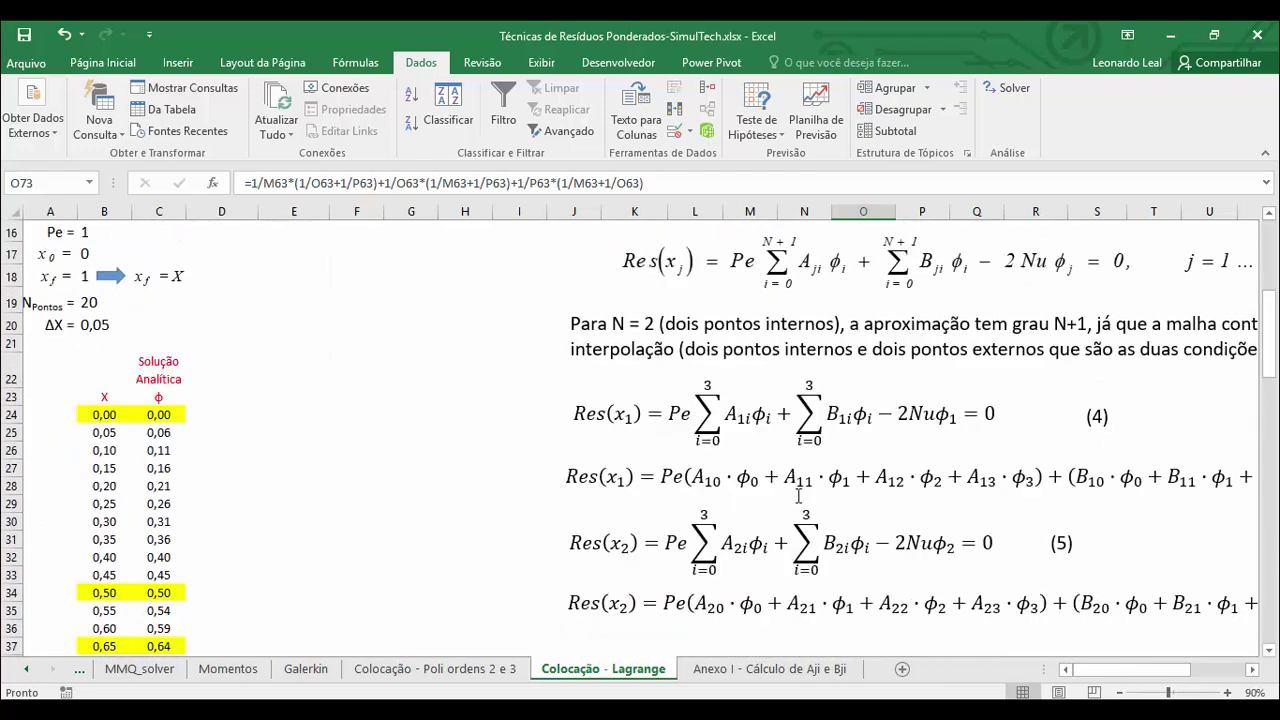
click(1252, 669)
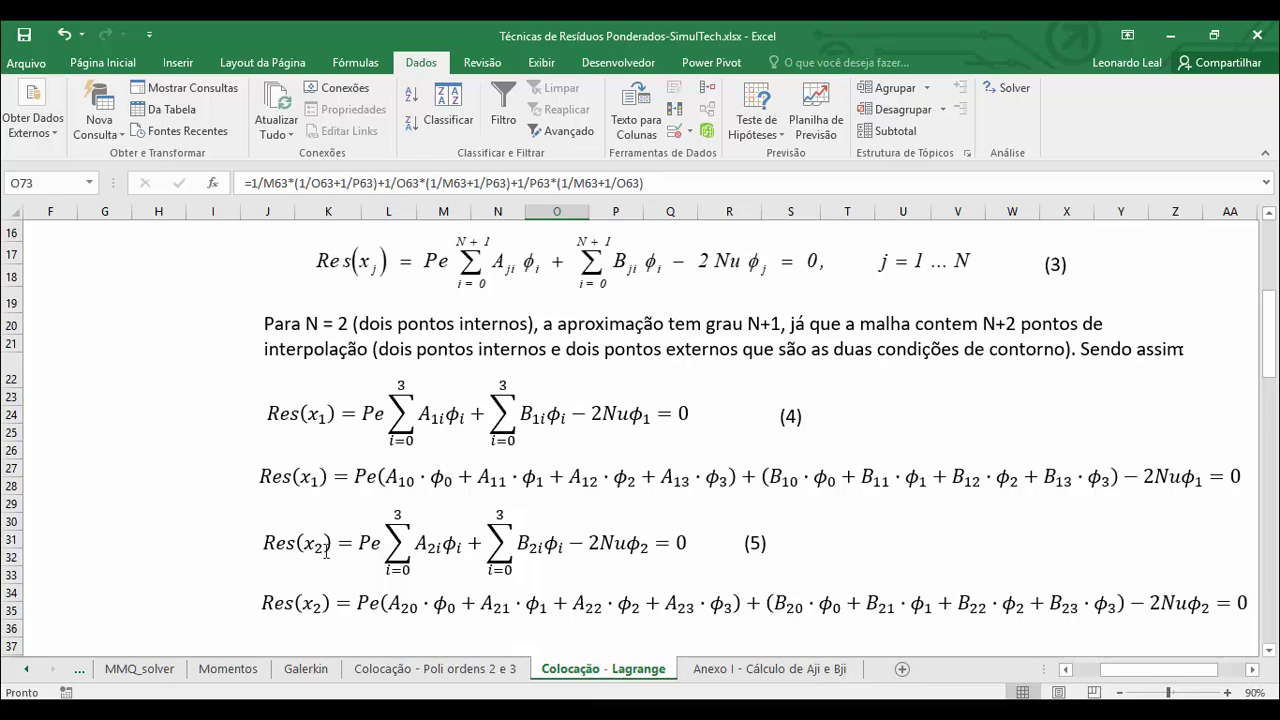
Step: Review the boundary conditions, Aji and Bji parameters, equations 4.1 and 5.1, and the comparison chart at 80% zoom
scroll(402, 462, down, 15)
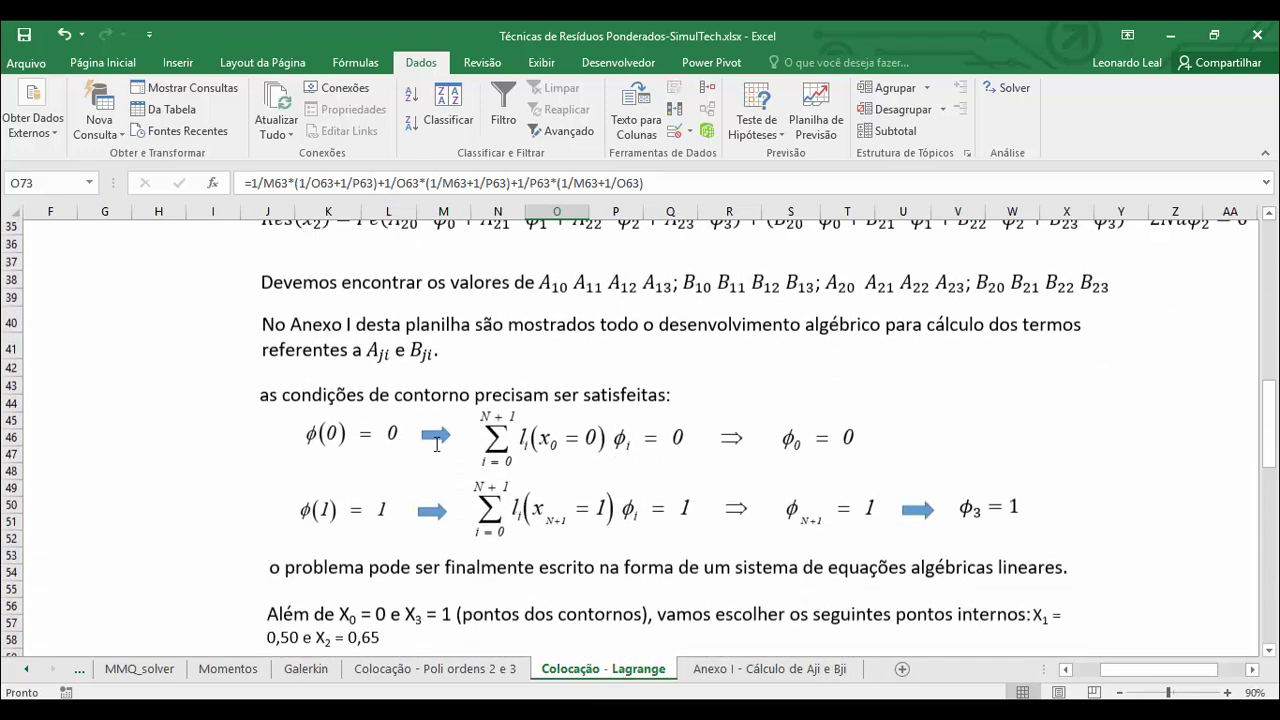
scroll(437, 444, down, 4)
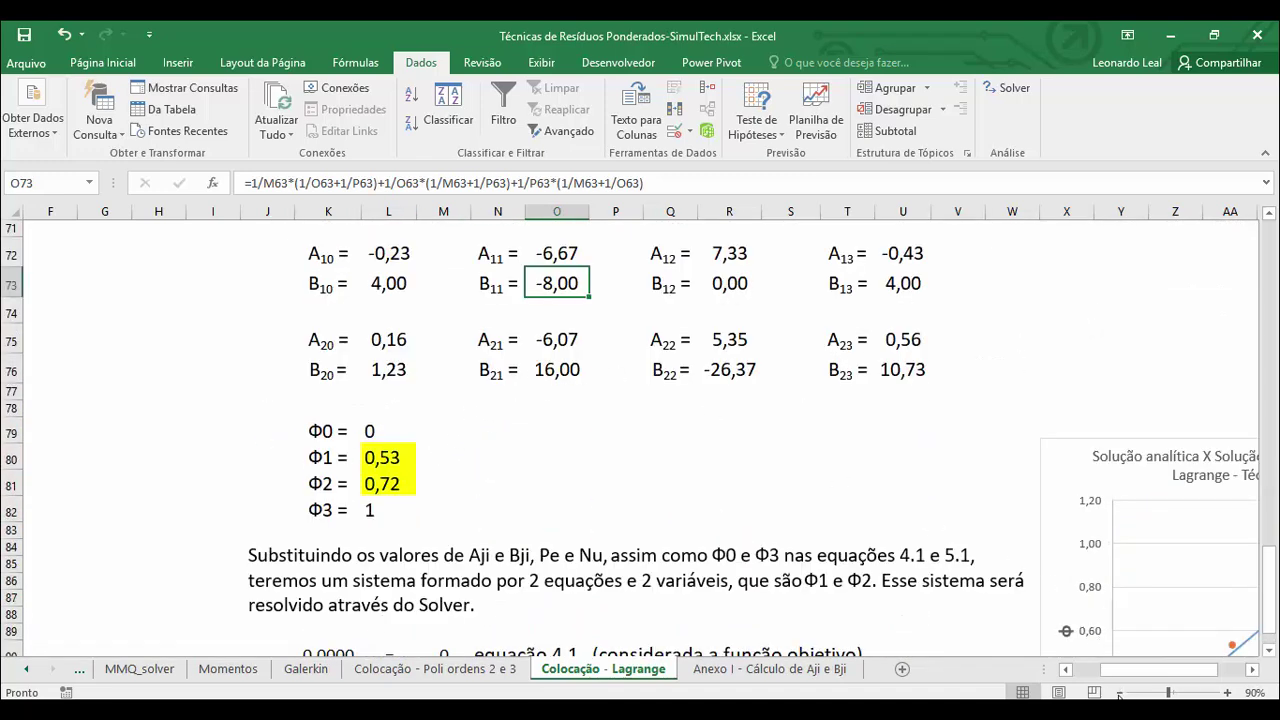
click(1121, 692)
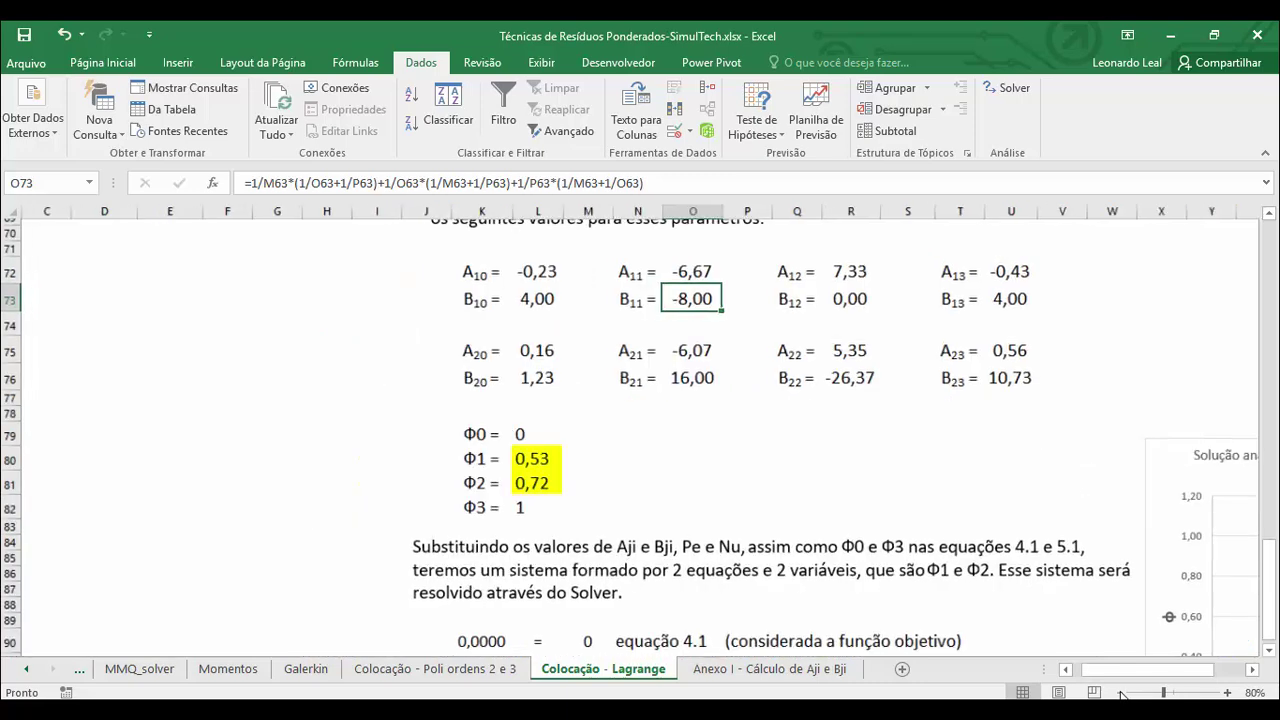
click(1253, 676)
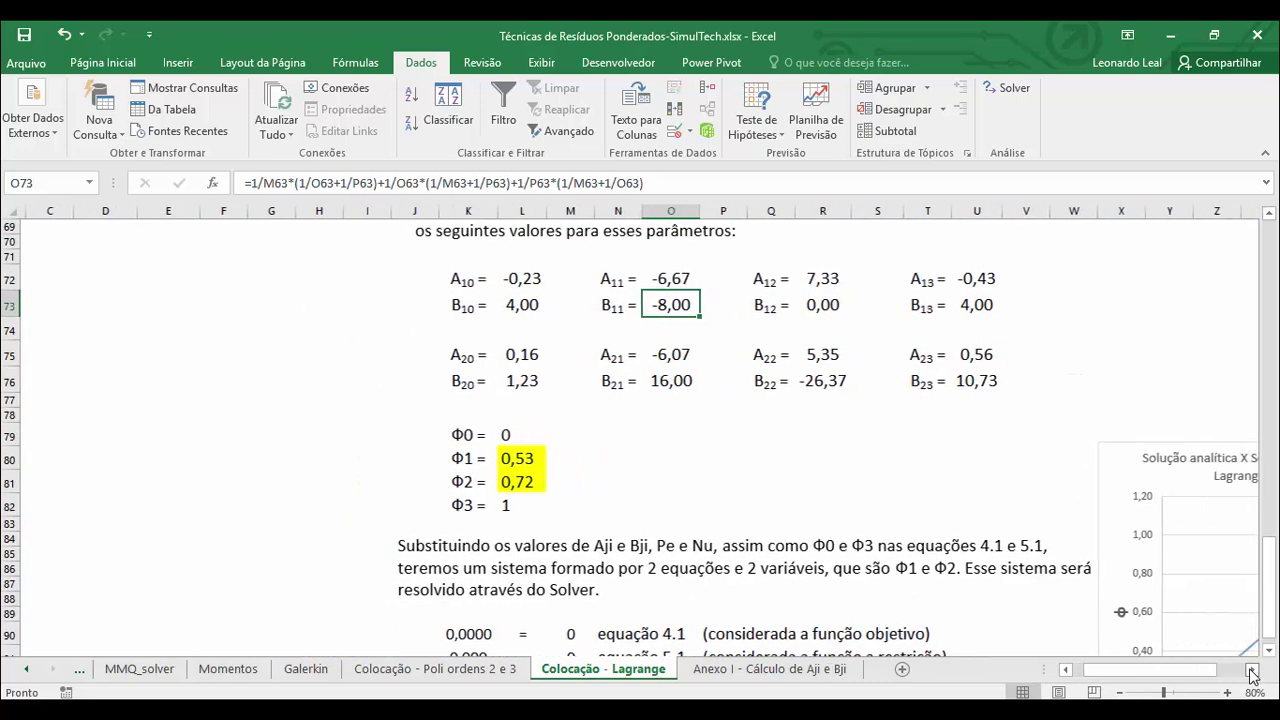
scroll(768, 481, down, 2)
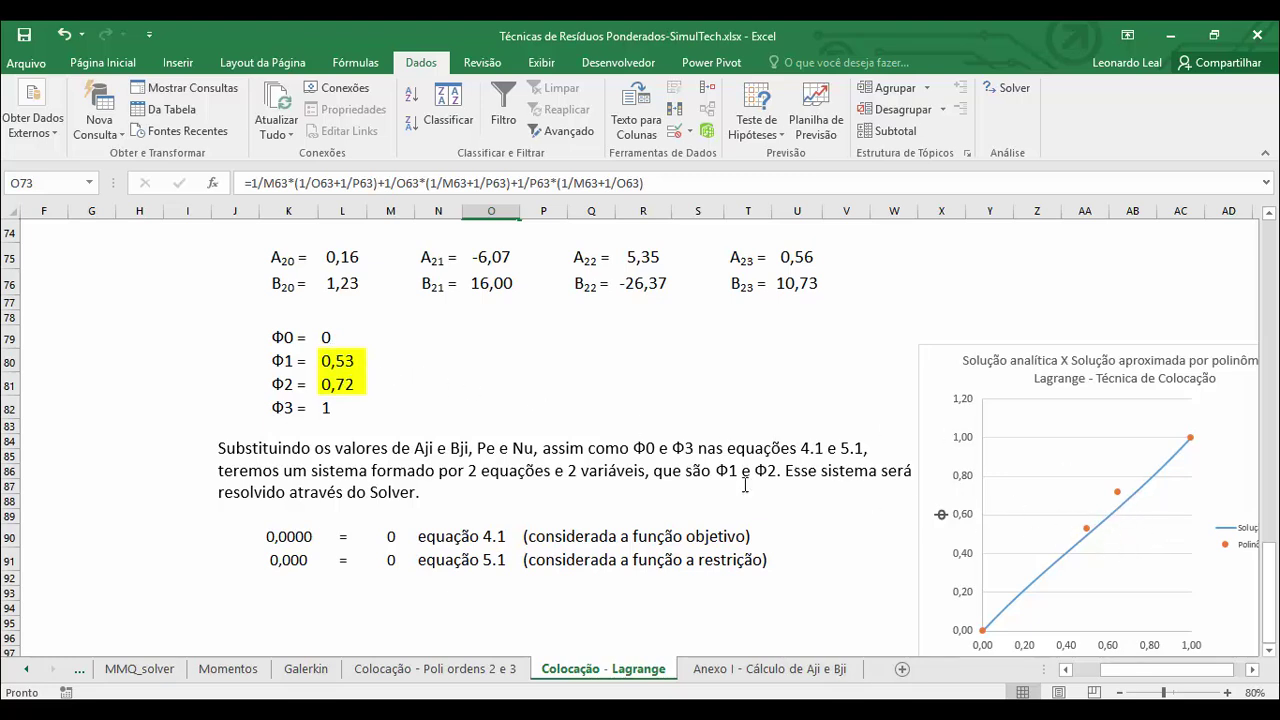
scroll(1072, 487, down, 2)
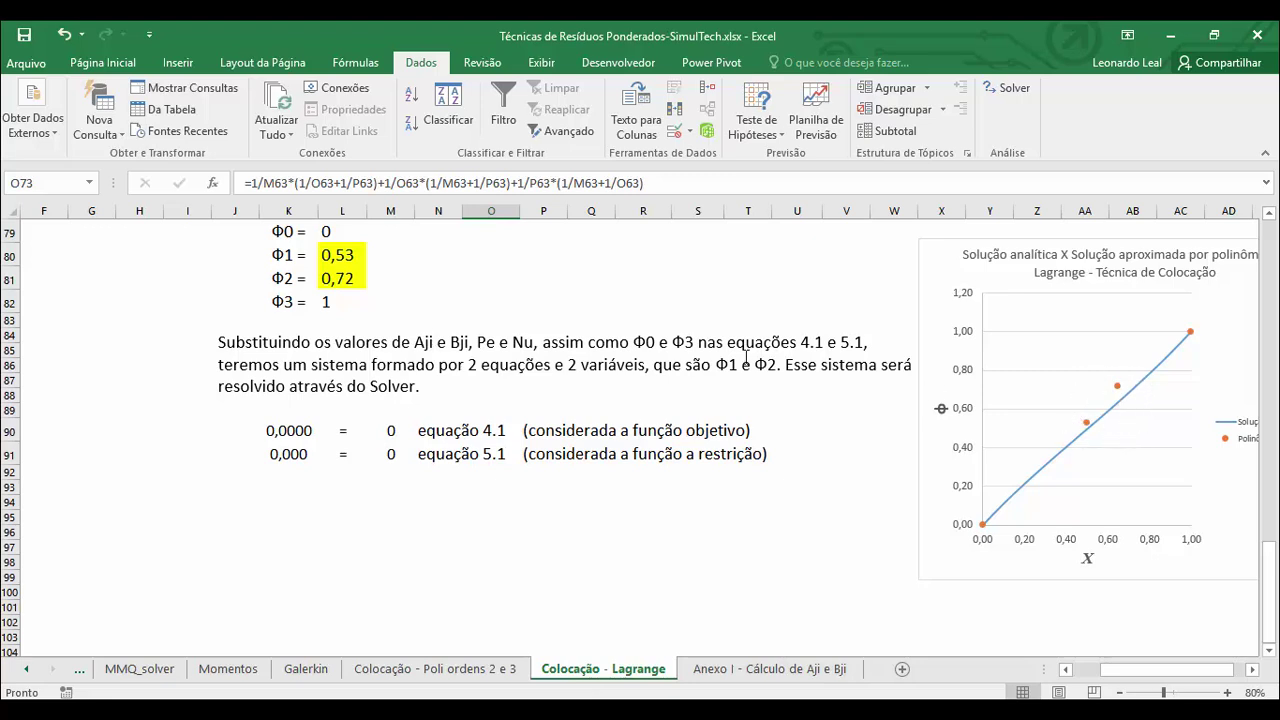
Step: Examine the highlighted Φ1 and Φ2 variable cells alongside the coefficients and equations 4.1 and 5.1
drag(338, 255, 340, 280)
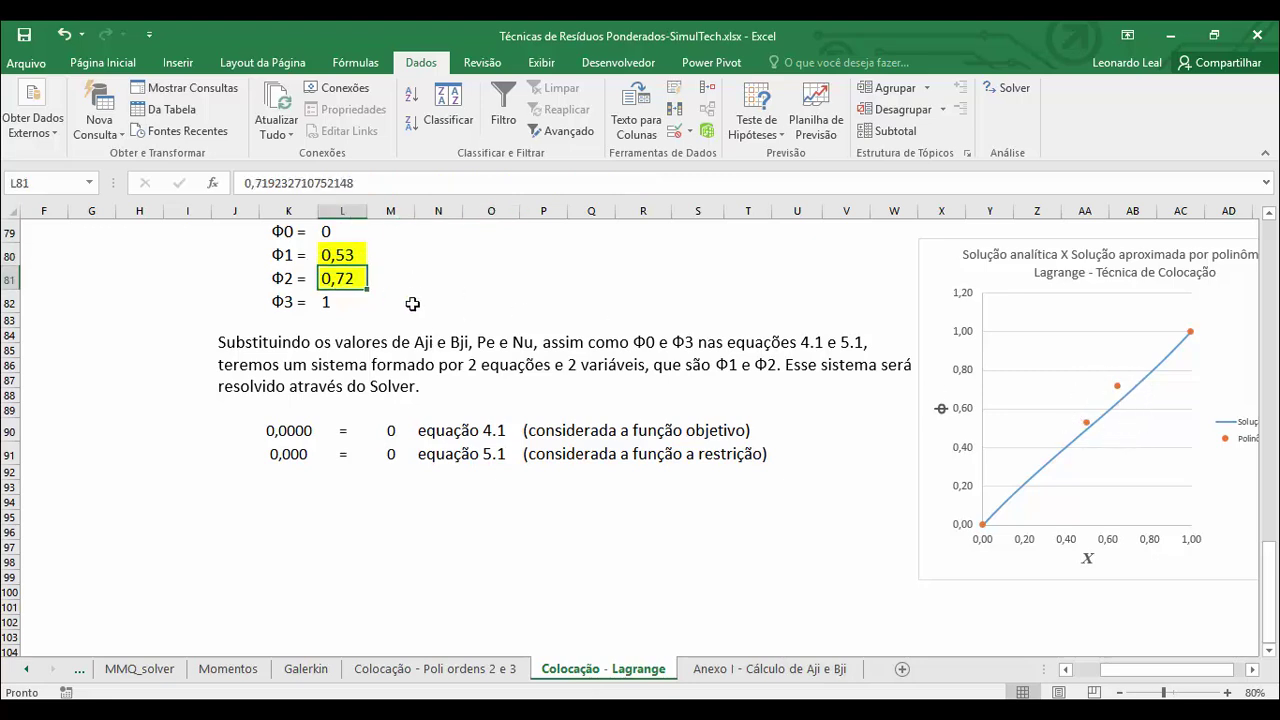
click(416, 303)
scroll(416, 303, up, 2)
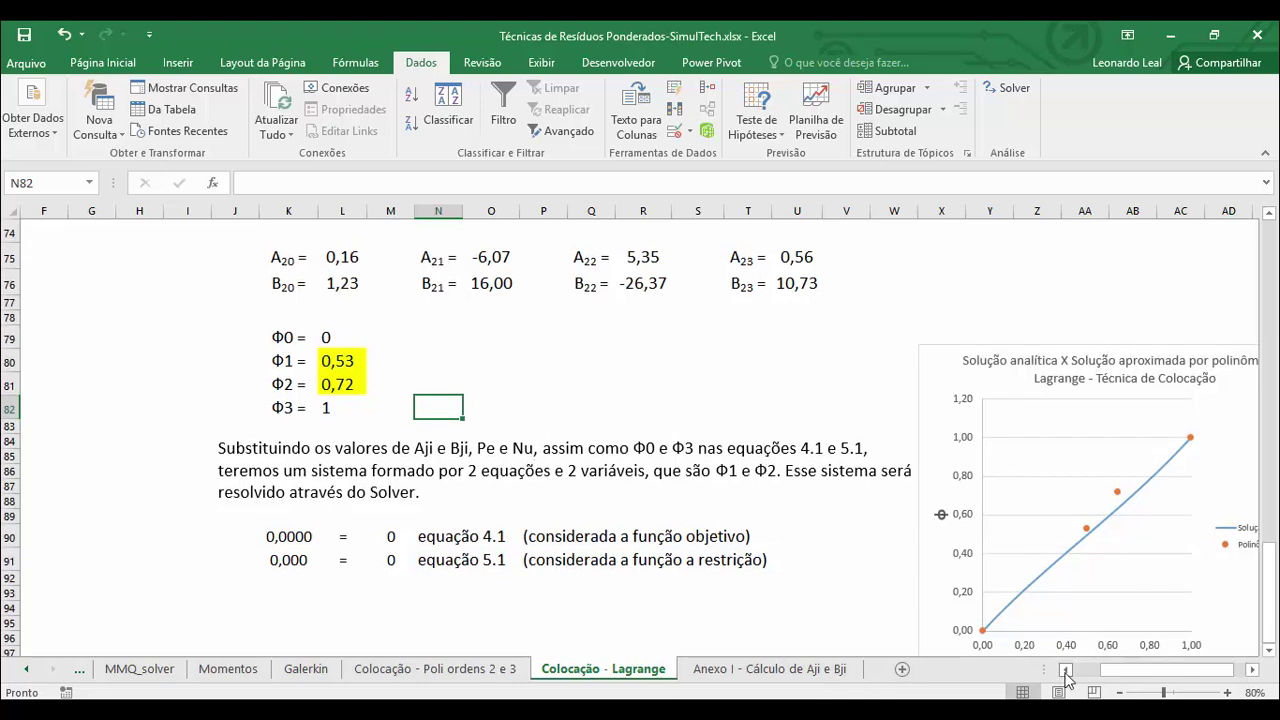
click(1065, 669)
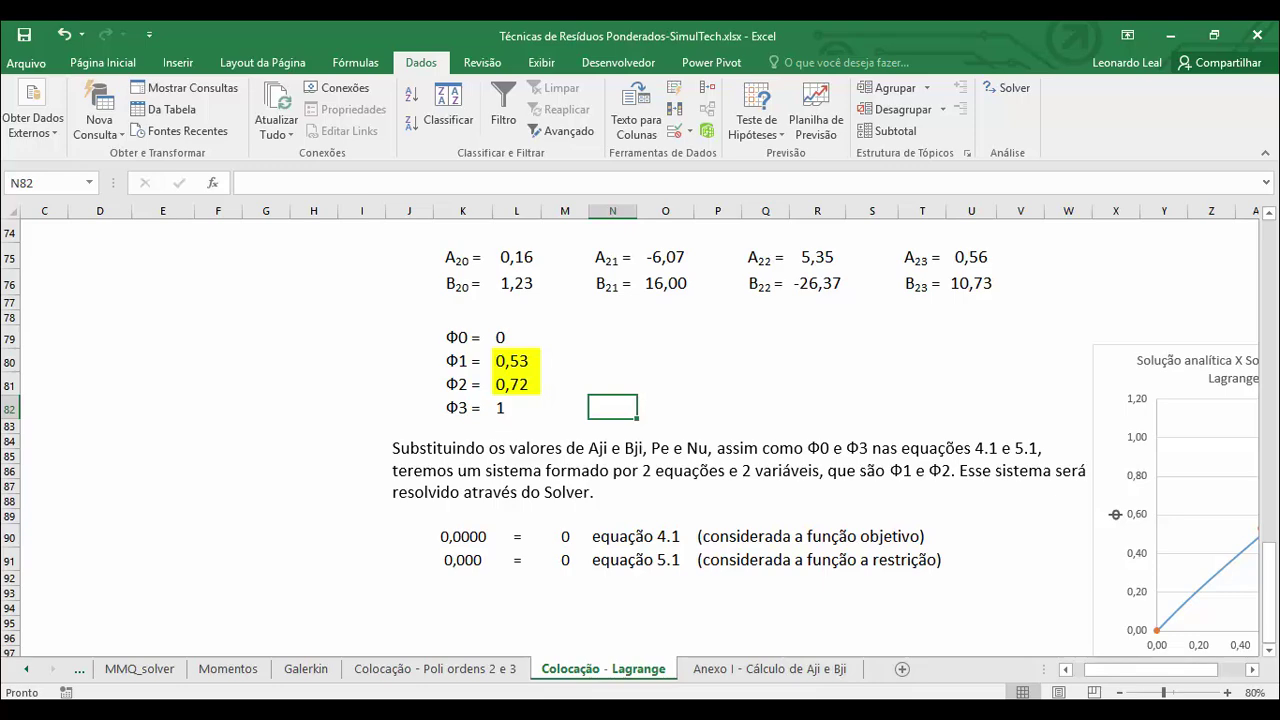
Step: Switch to the PowerPoint presentation and examine slide 67 full screen, comparing the Pe = Nu = 1 and Pe = 10, Nu = 0 charts
click(614, 712)
scroll(674, 537, down, 4)
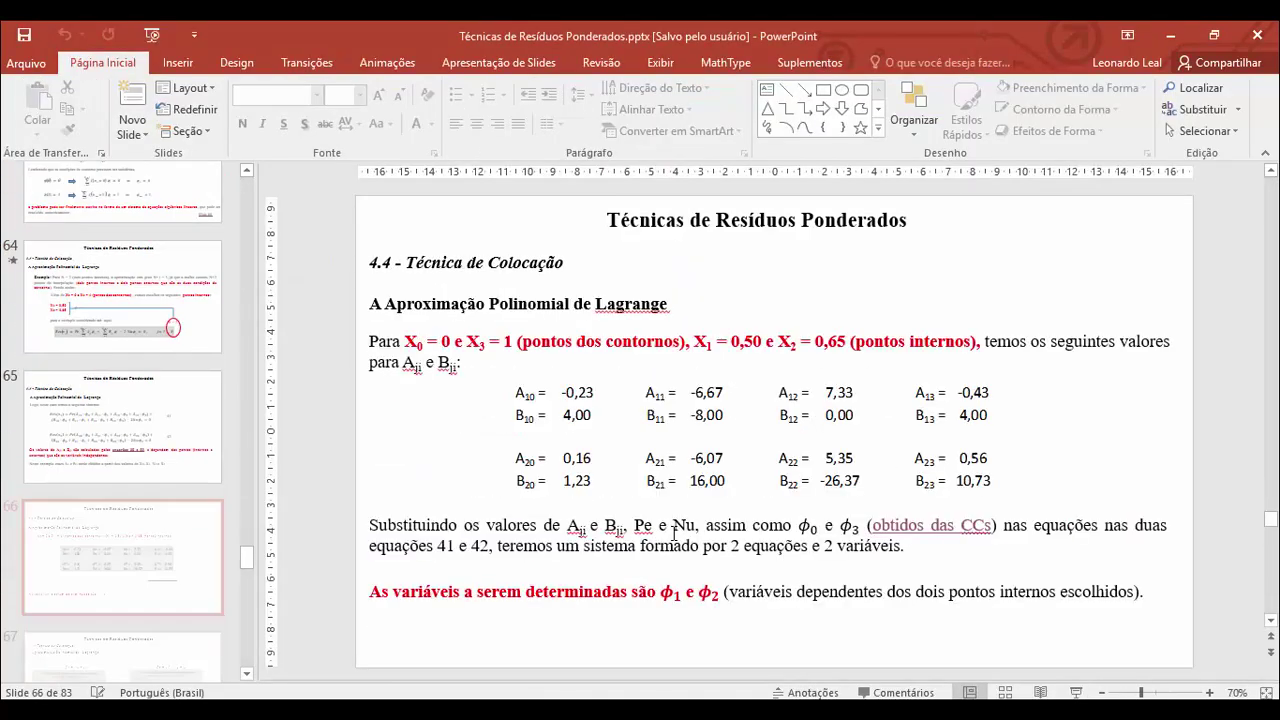
scroll(674, 535, down, 1)
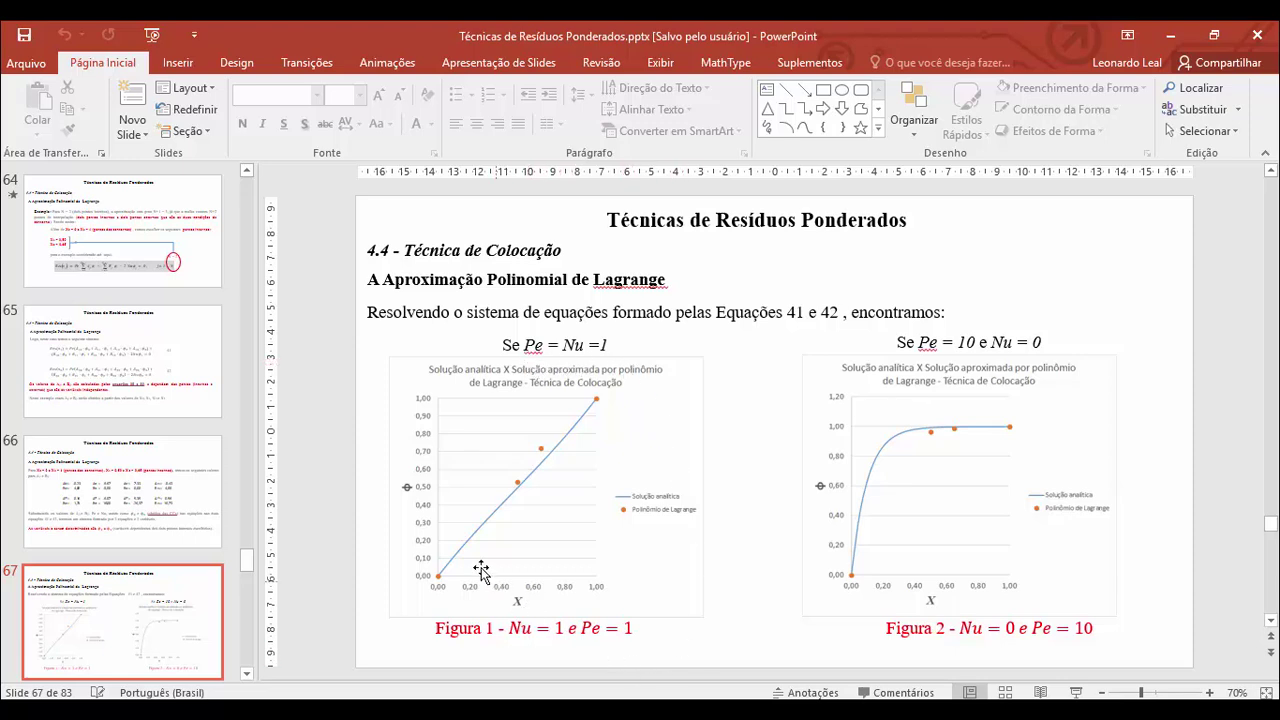
click(1075, 692)
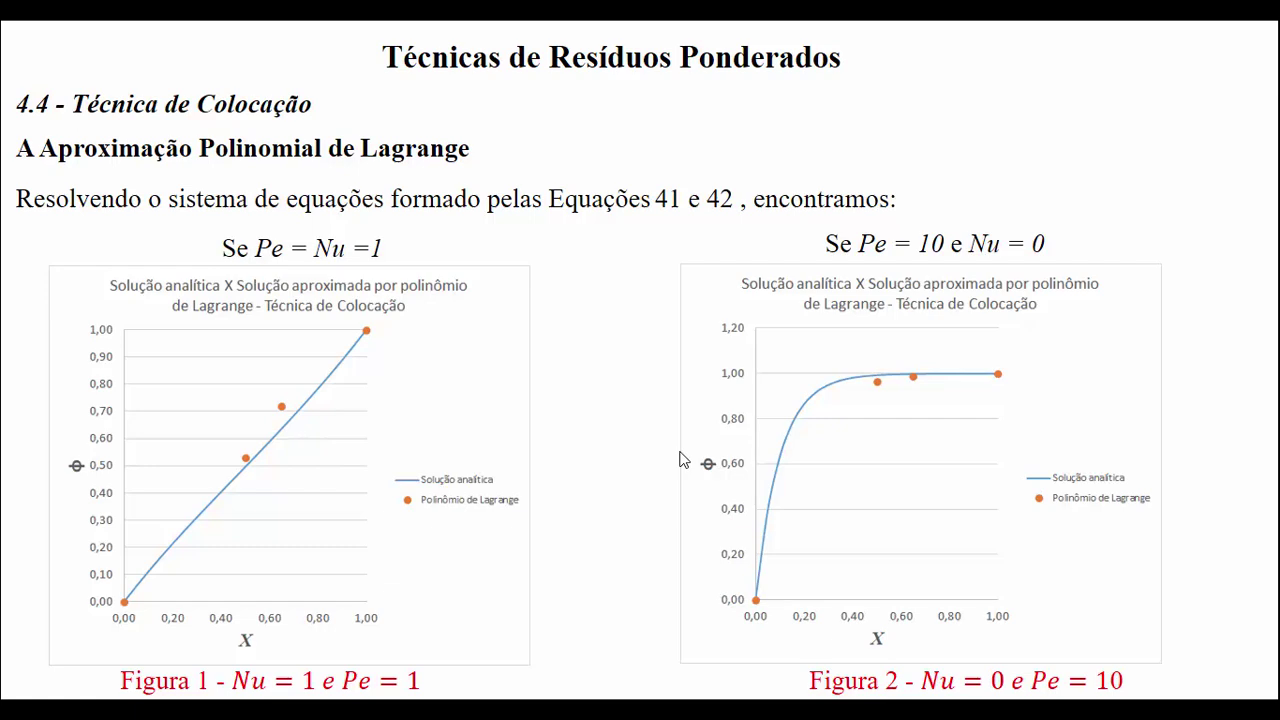
key(Escape)
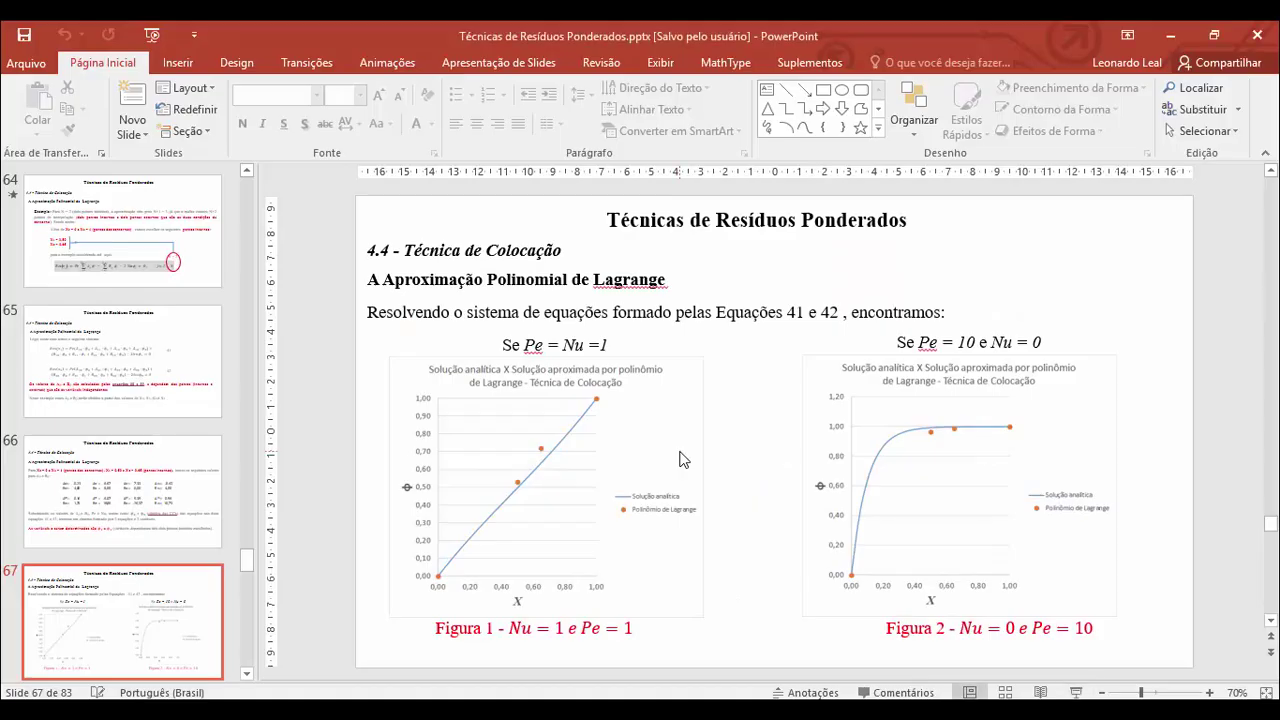
key(alt+Tab)
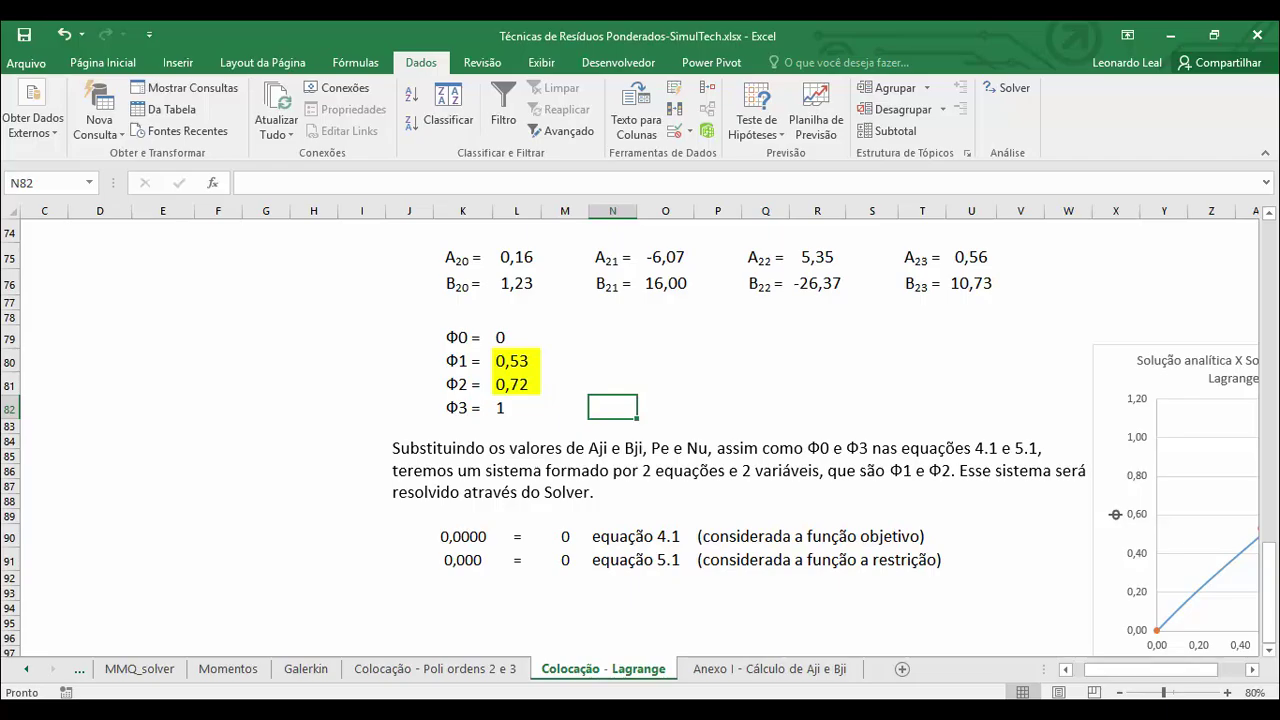
key(alt+Tab)
click(1077, 691)
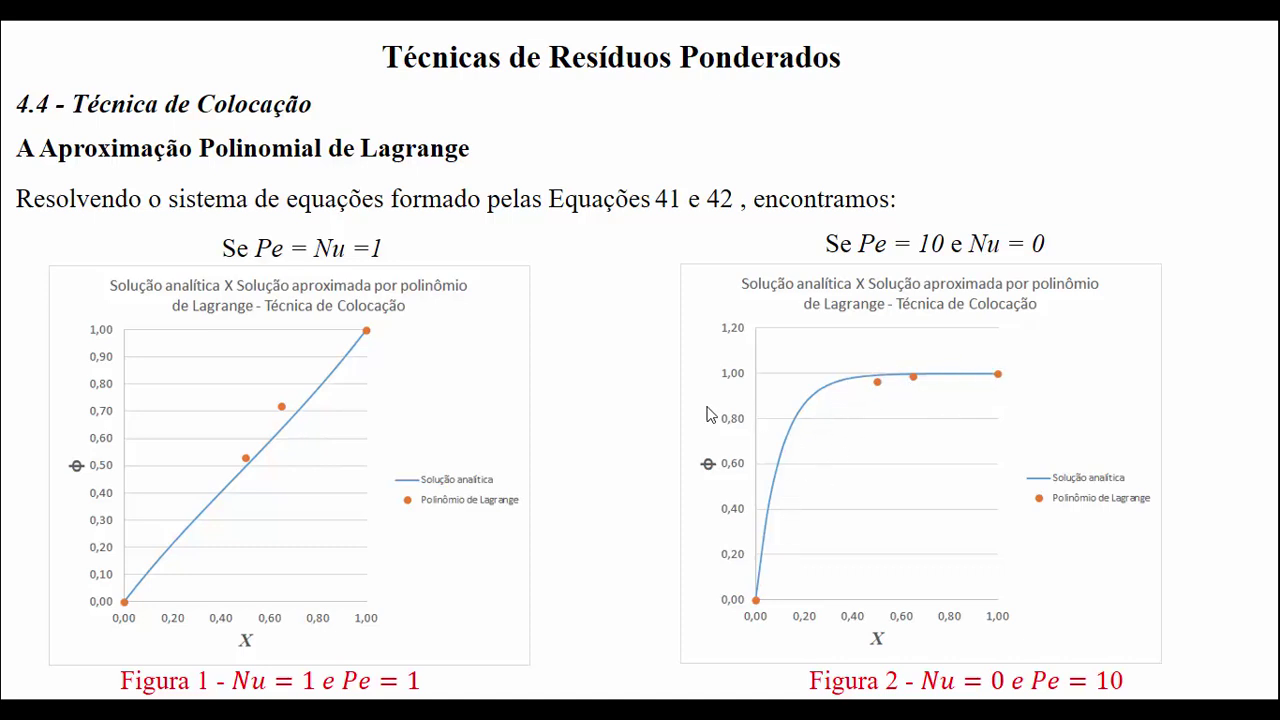
Step: Switch back to the Excel workbook and set Nu to 0 and Pe to 10 in the analytical solution parameters
key(alt+Tab)
drag(1095, 675, 1058, 672)
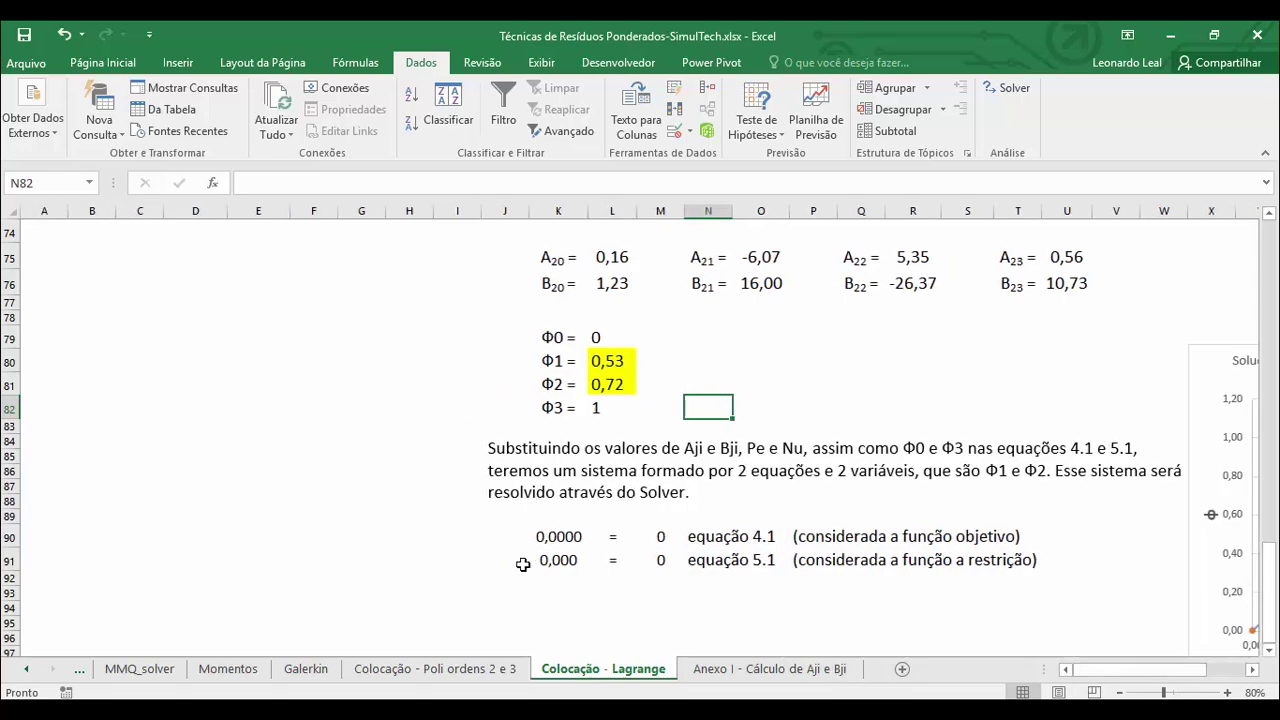
scroll(349, 526, up, 20)
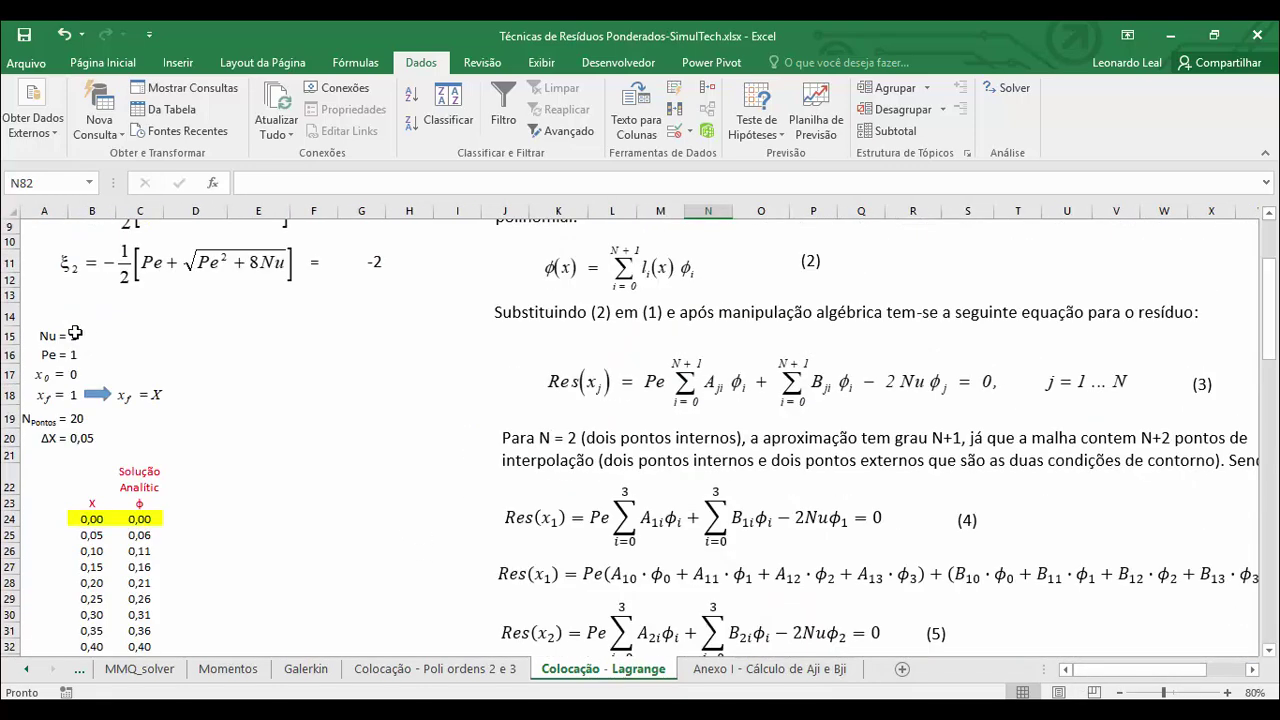
click(75, 333)
text(0)
key(Return)
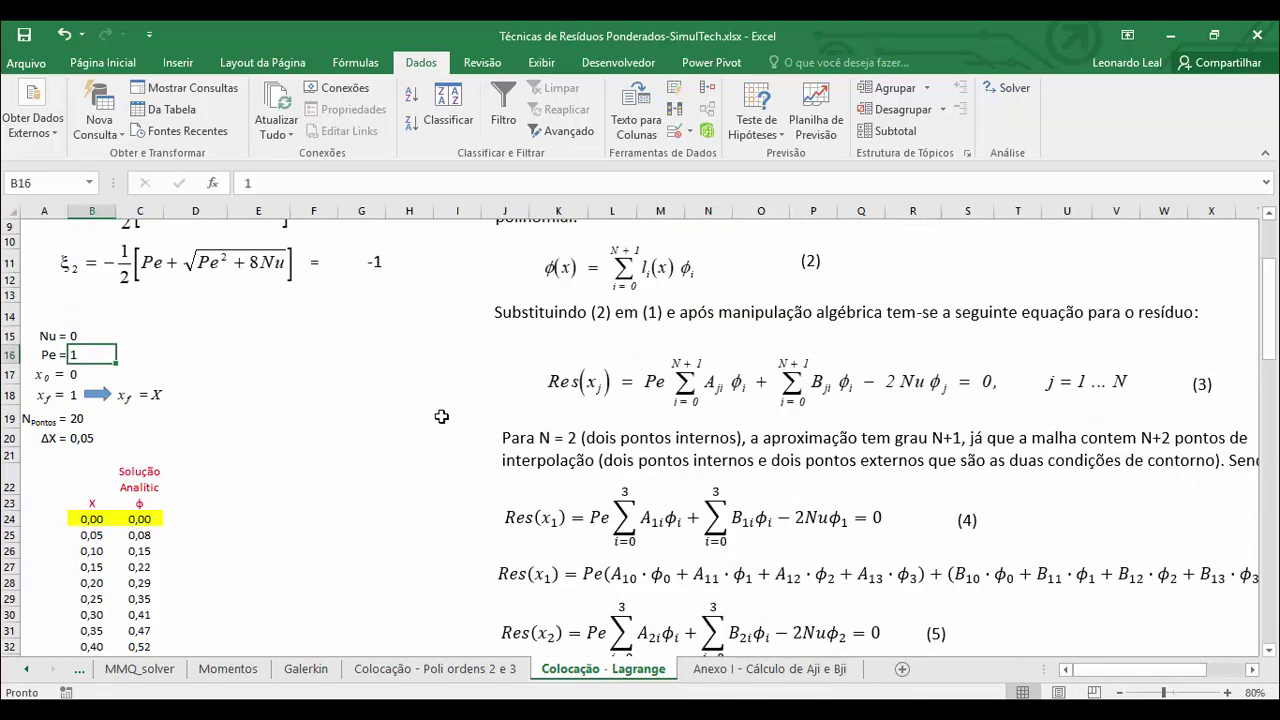
text(1)
key(Return)
Step: Examine the Φ1 and Φ2 values, equations 4.1 and 5.1, and the comparison chart for the new parameters at 70% zoom
scroll(441, 416, down, 13)
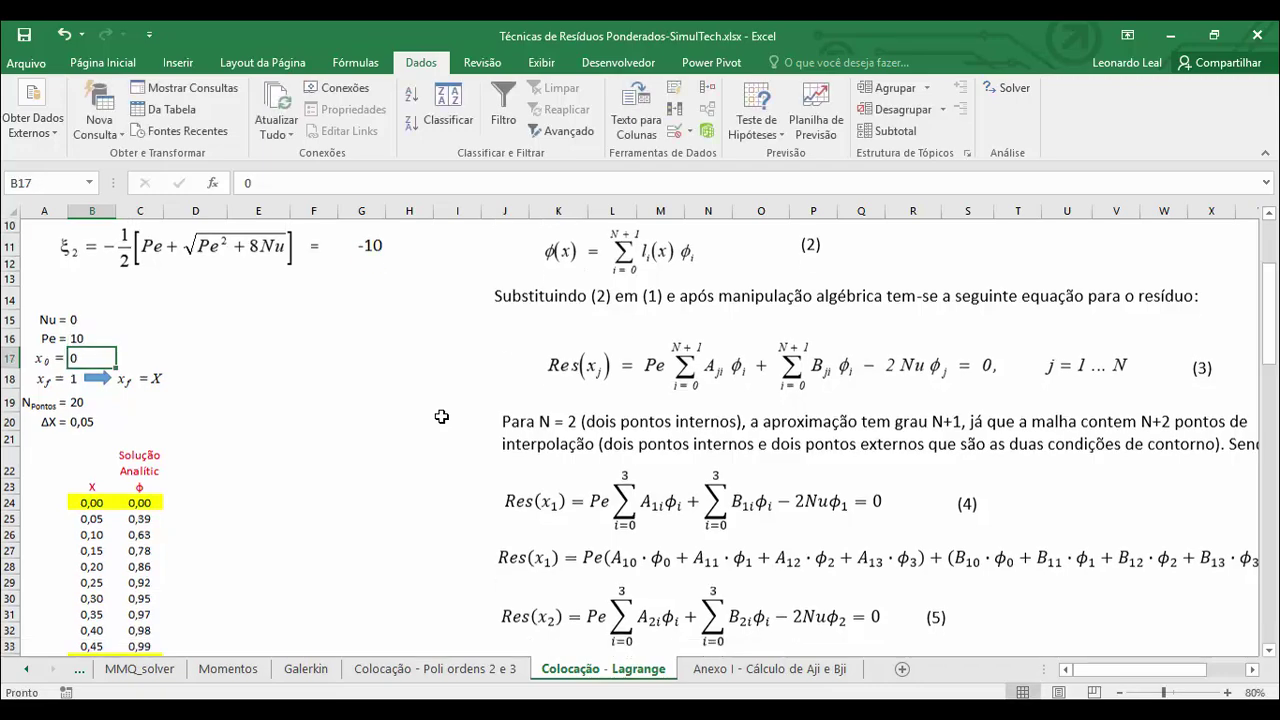
scroll(551, 366, down, 8)
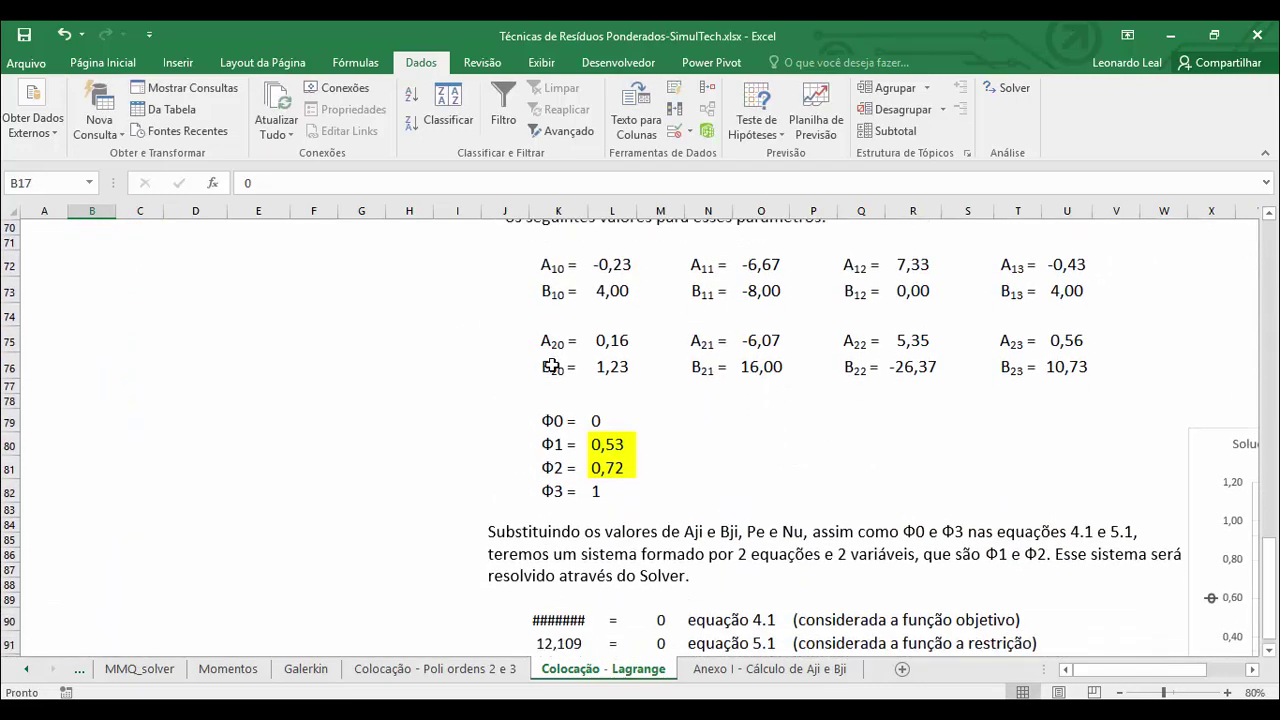
drag(1124, 672, 1164, 672)
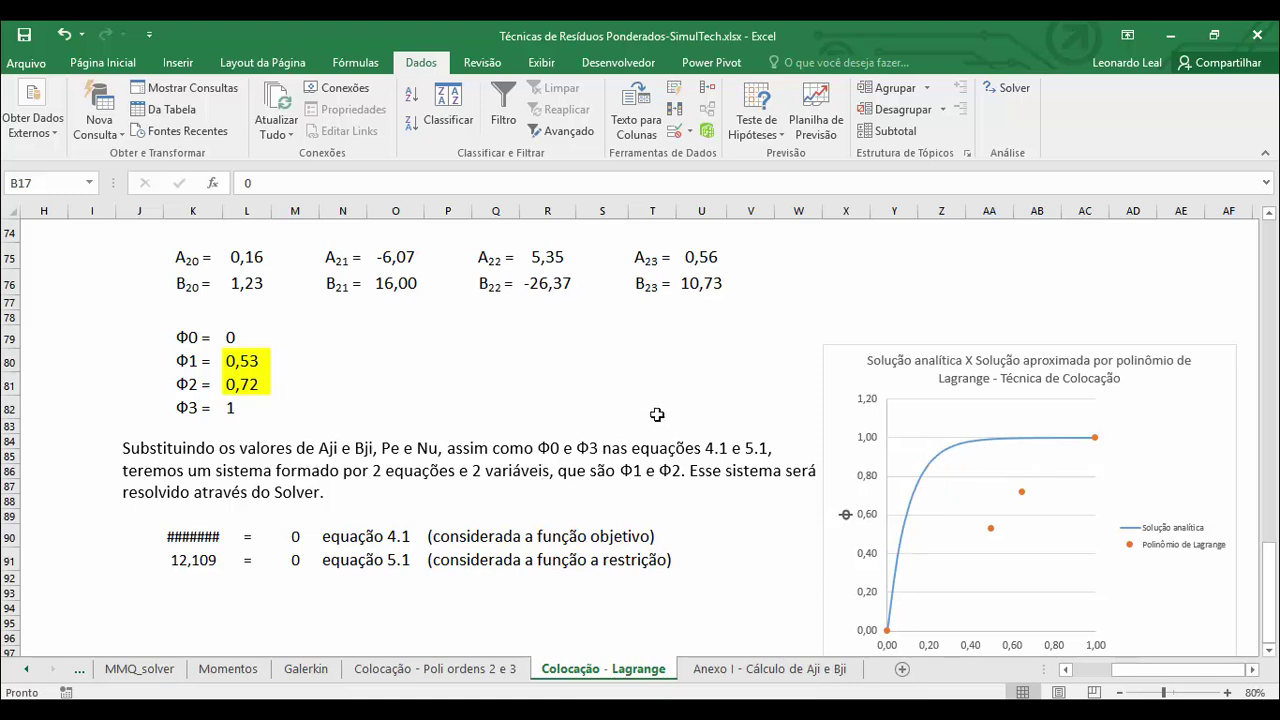
click(1120, 693)
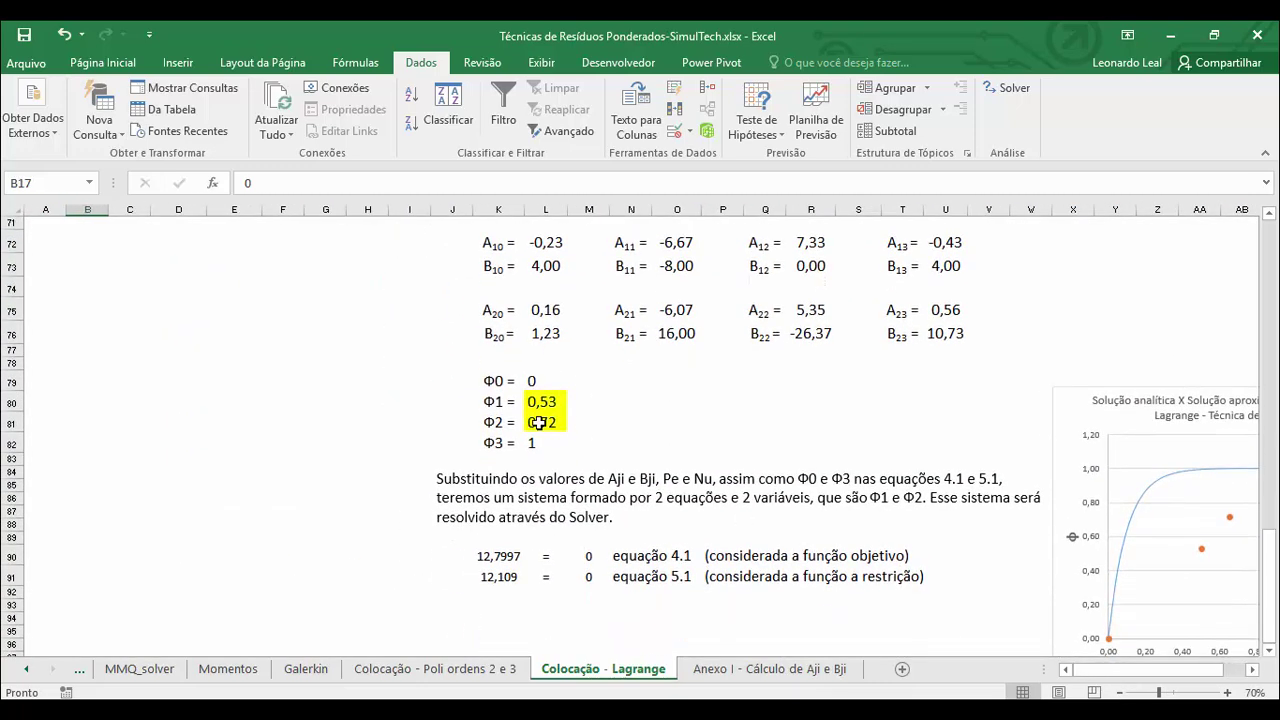
click(1251, 670)
click(1251, 670)
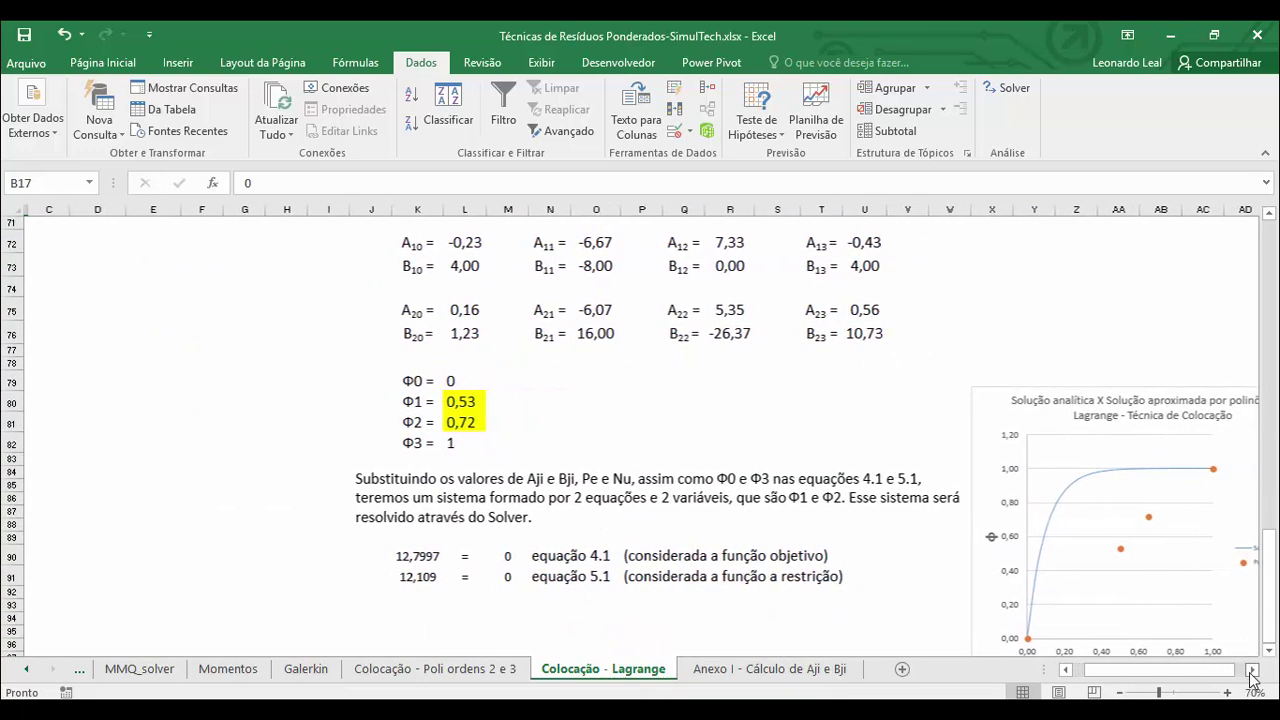
scroll(997, 440, down, 2)
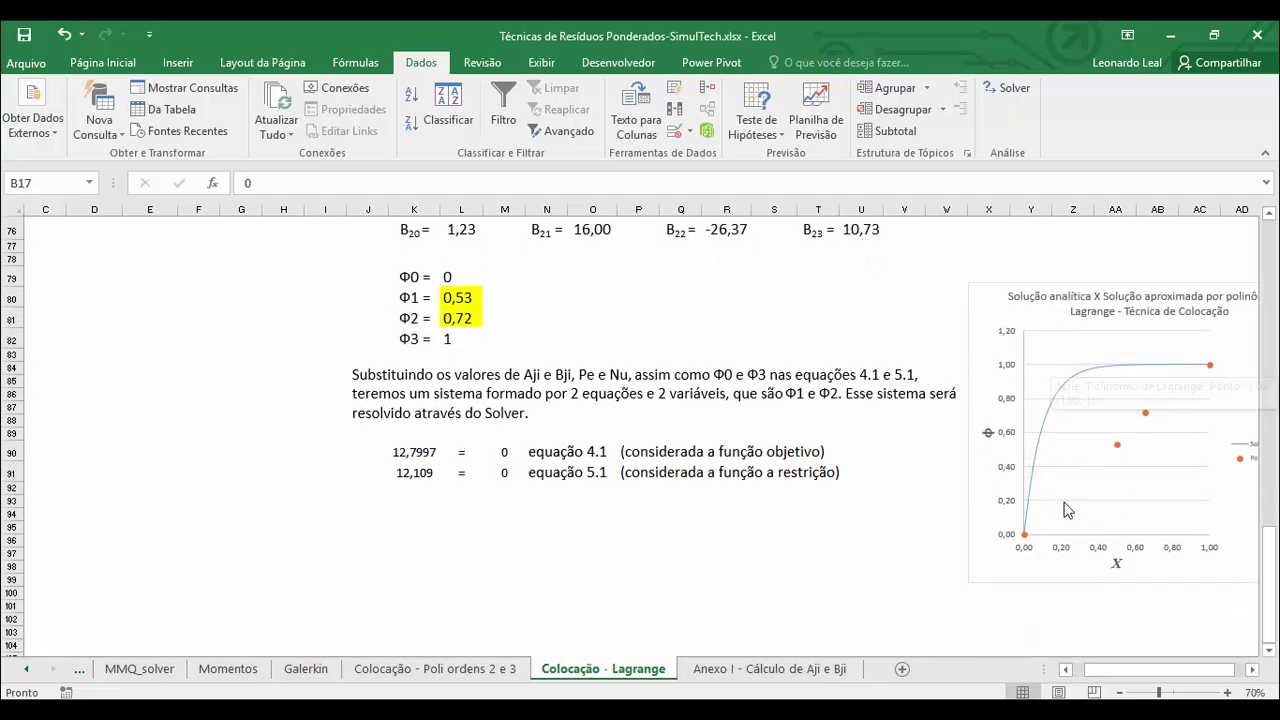
mouse_move(1024, 543)
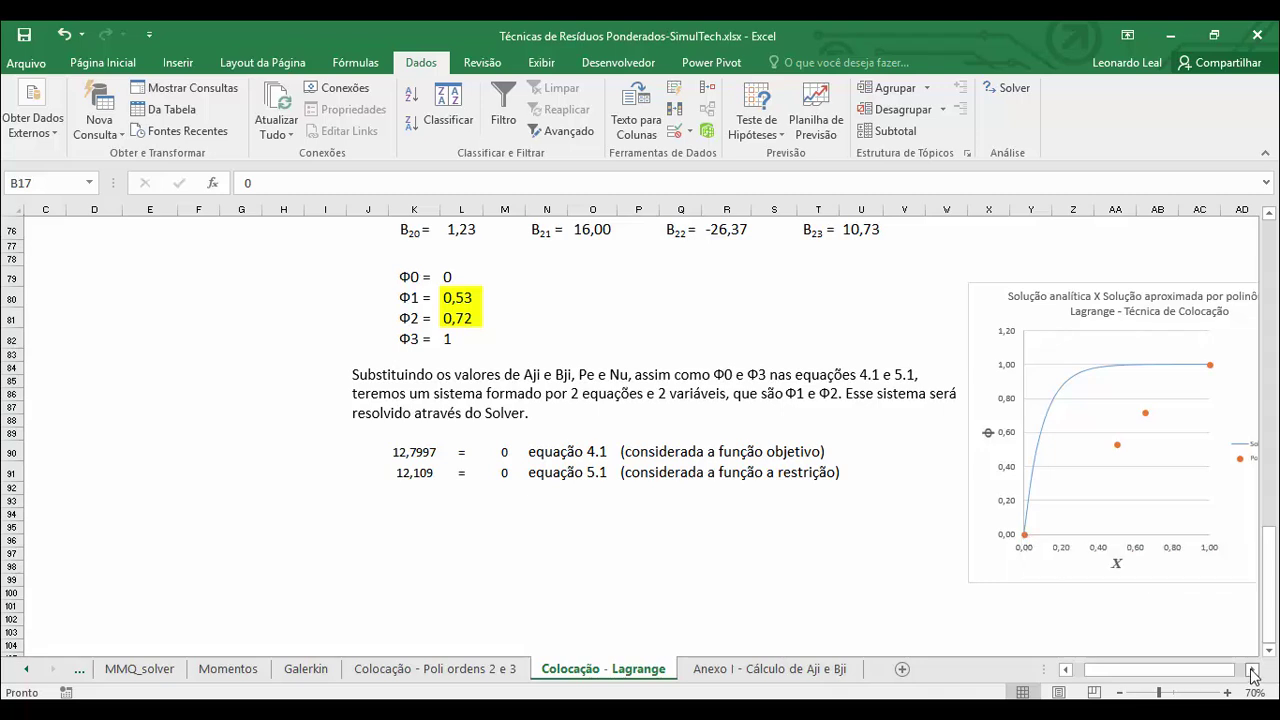
click(1253, 672)
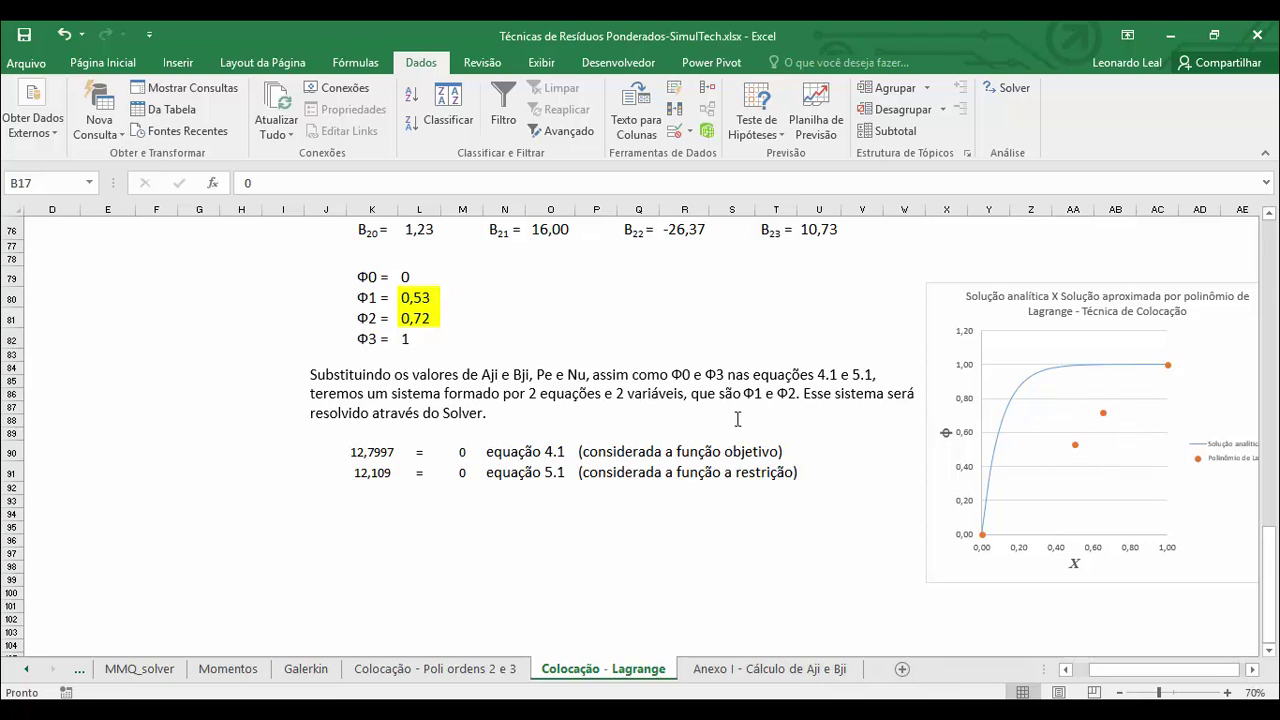
Step: Compare the expanded residual equations 4.1 and 5.1 with the Aji and Bji coefficients, the Φ1 and Φ2 cells, and the equation results
scroll(737, 418, up, 2)
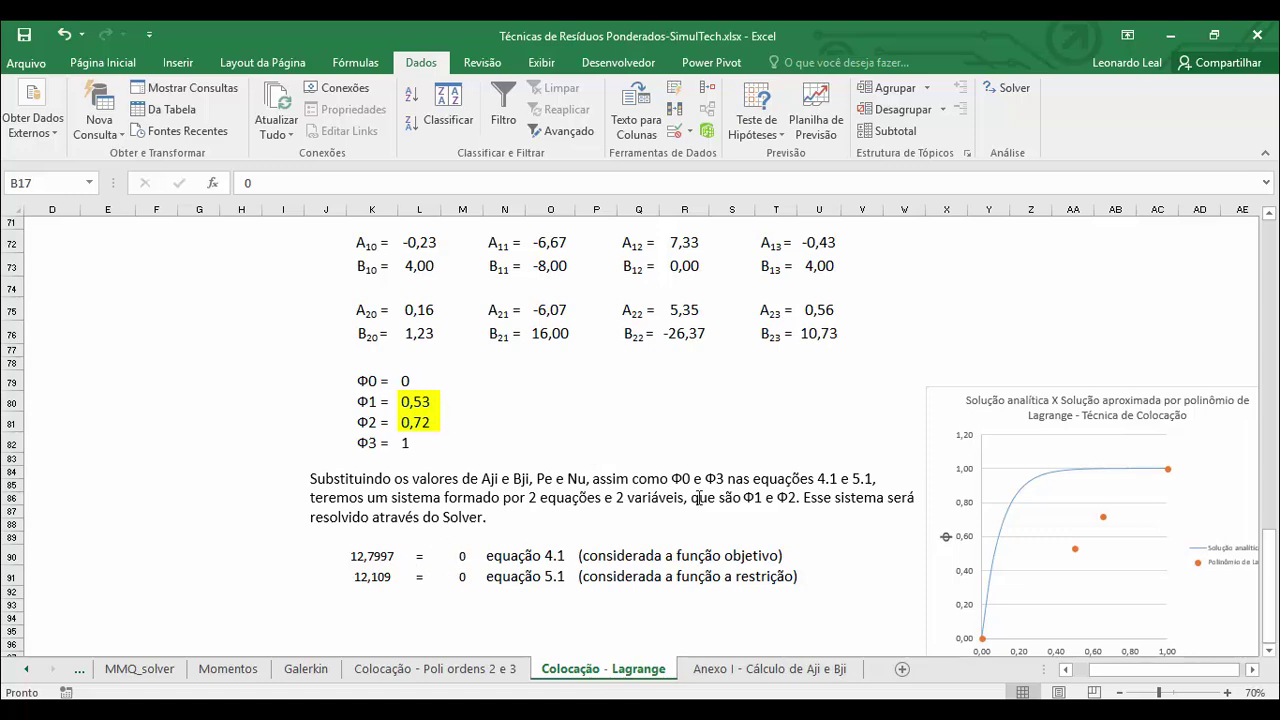
scroll(697, 497, up, 12)
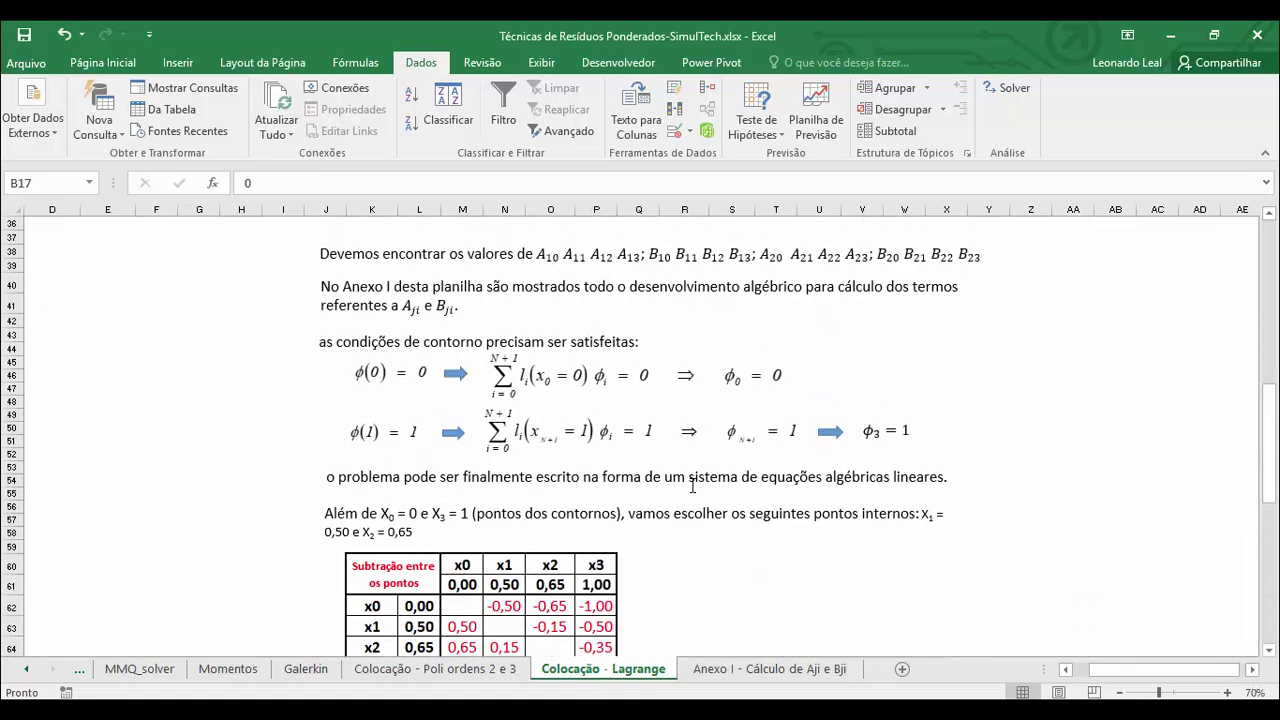
scroll(692, 485, up, 5)
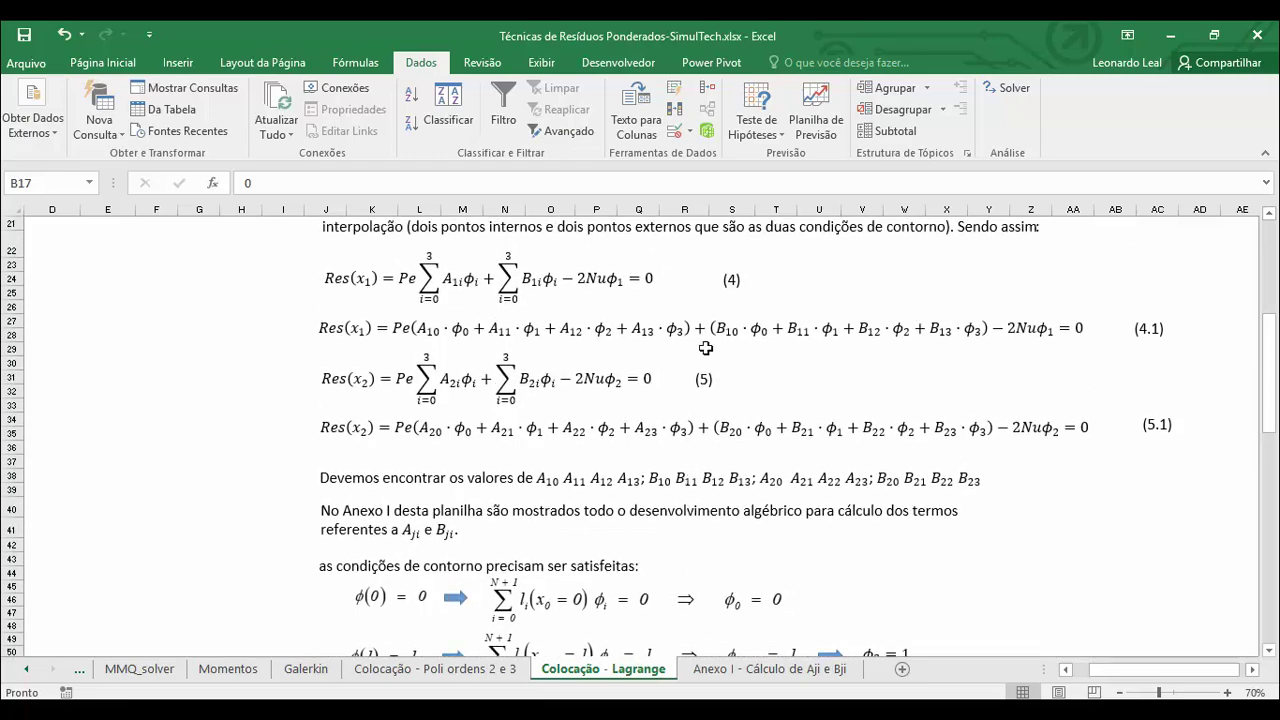
scroll(705, 347, down, 15)
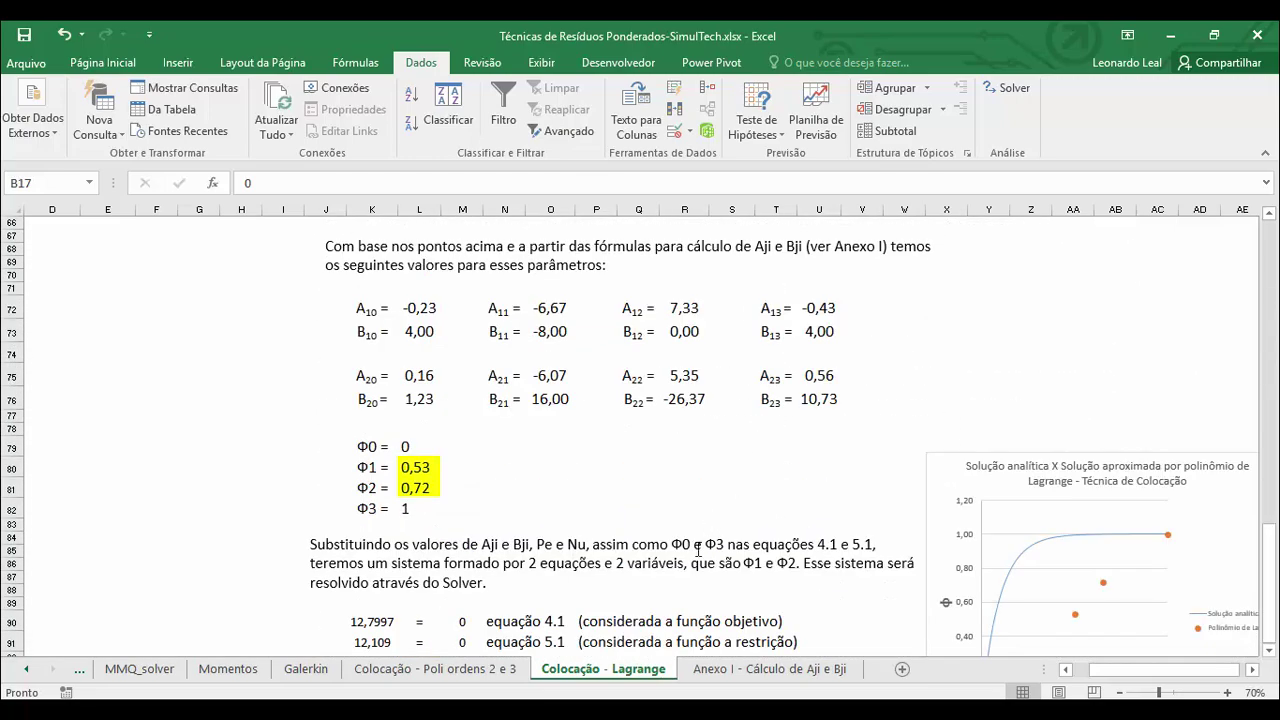
scroll(646, 432, up, 15)
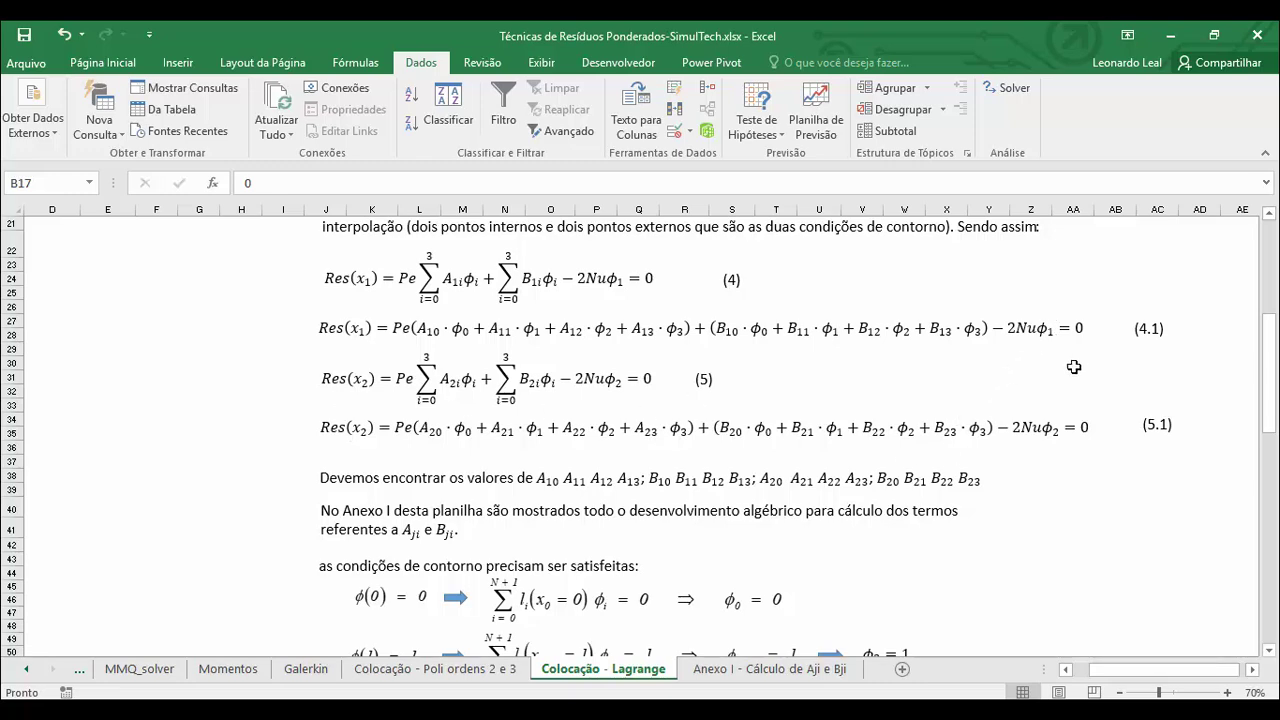
scroll(896, 492, down, 15)
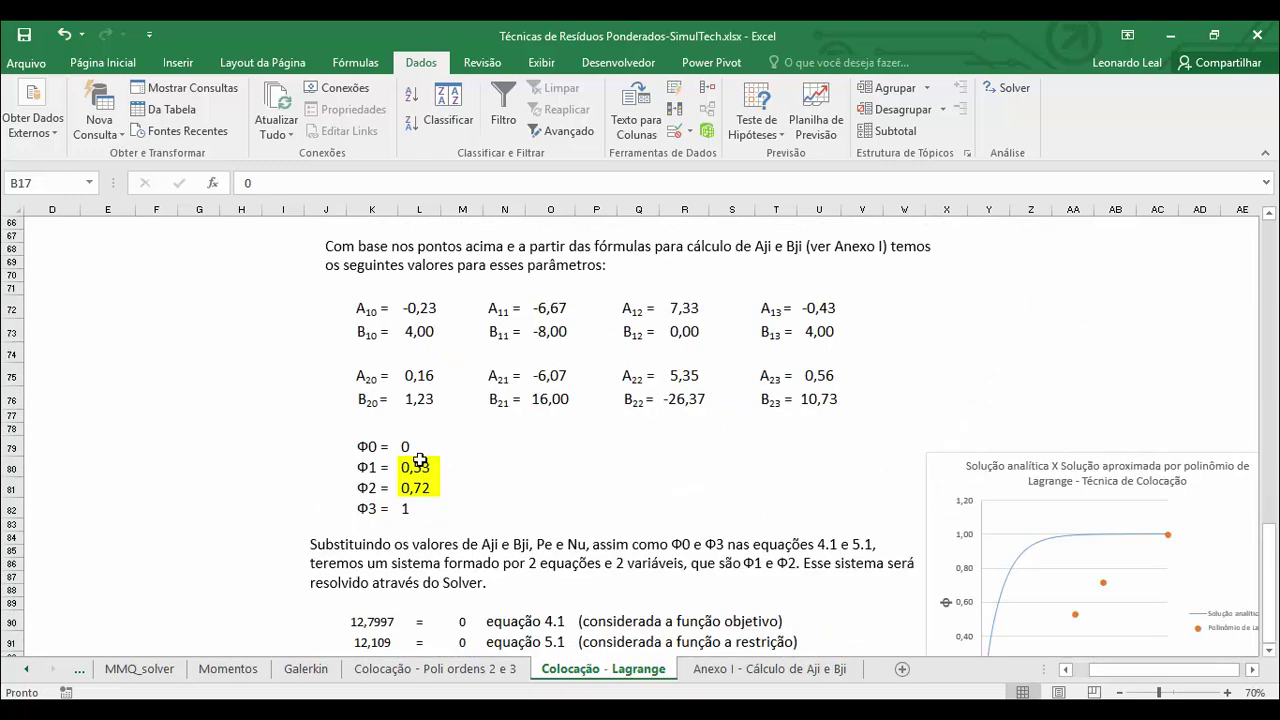
drag(419, 459, 421, 486)
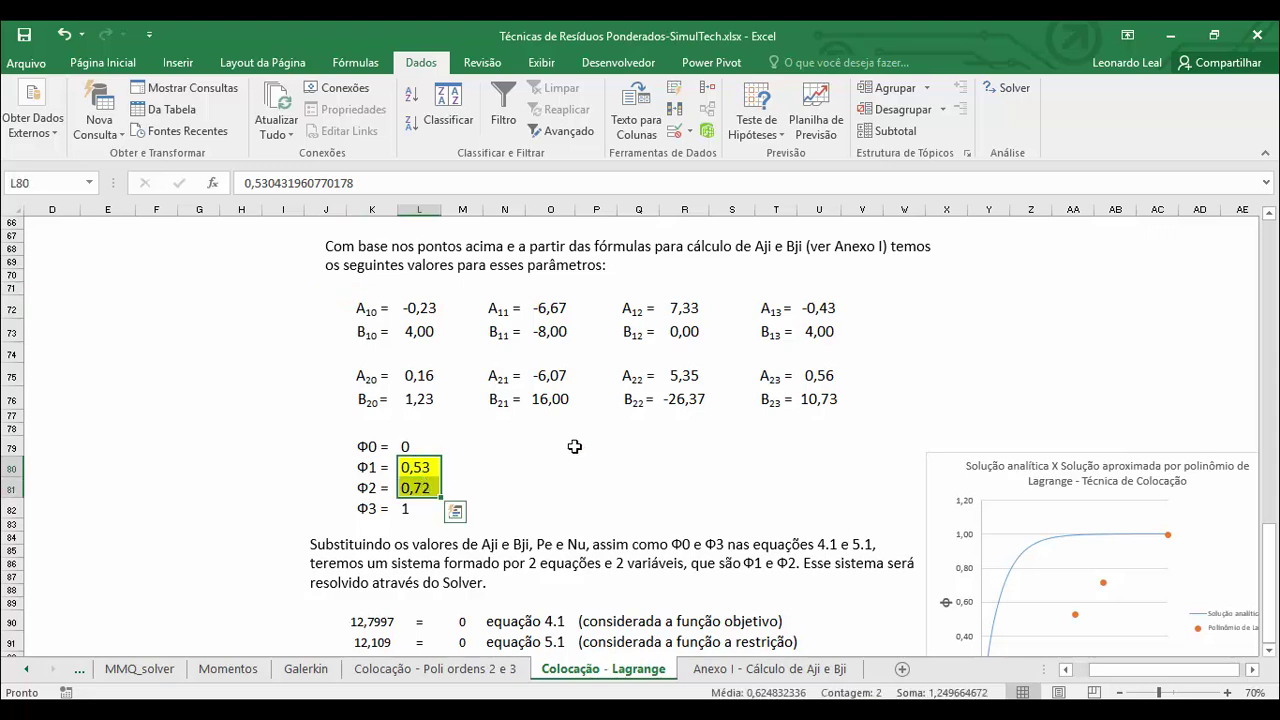
click(575, 446)
scroll(380, 400, down, 2)
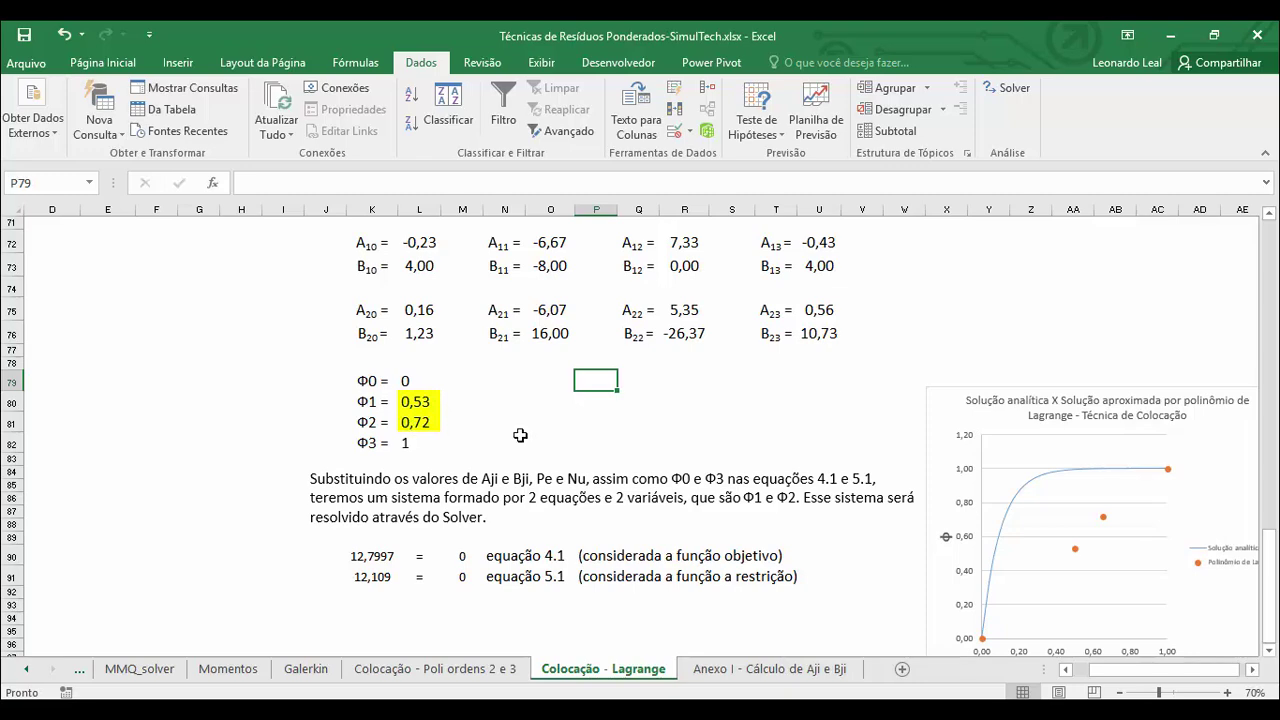
scroll(520, 435, down, 2)
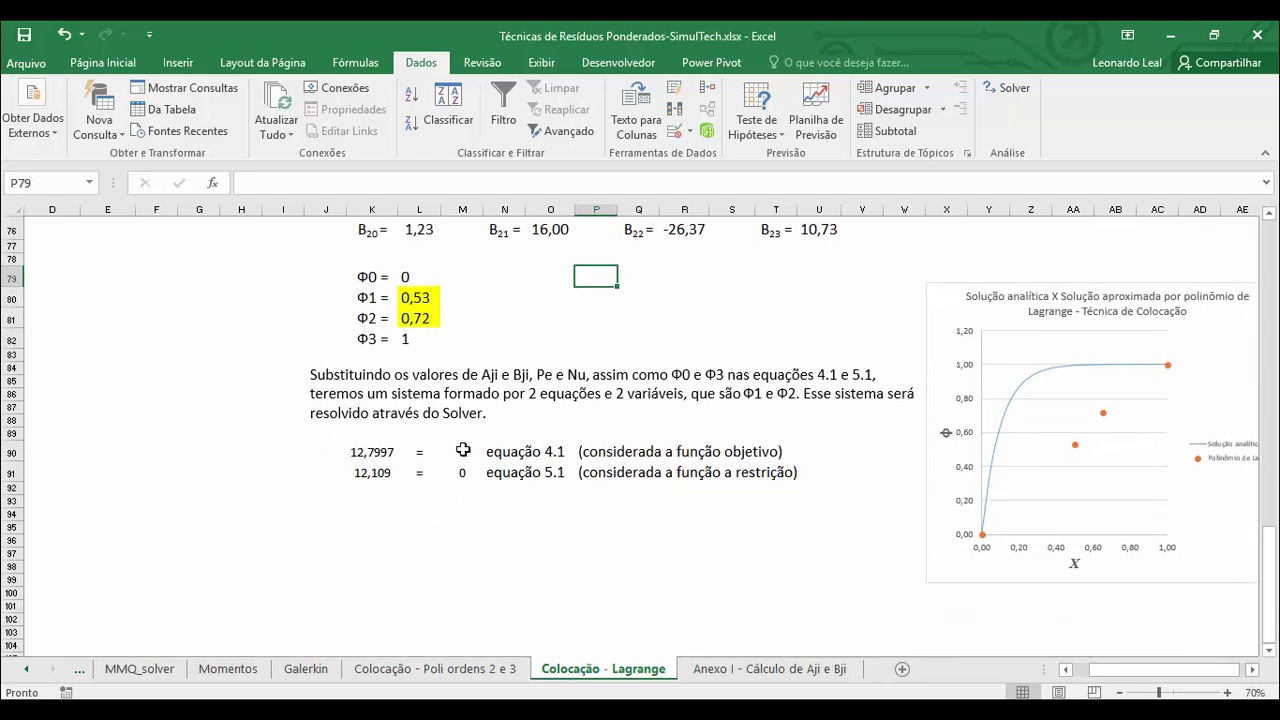
Step: Open Solver and pick cell K90, the equation 4.1 result, as the objective
click(462, 451)
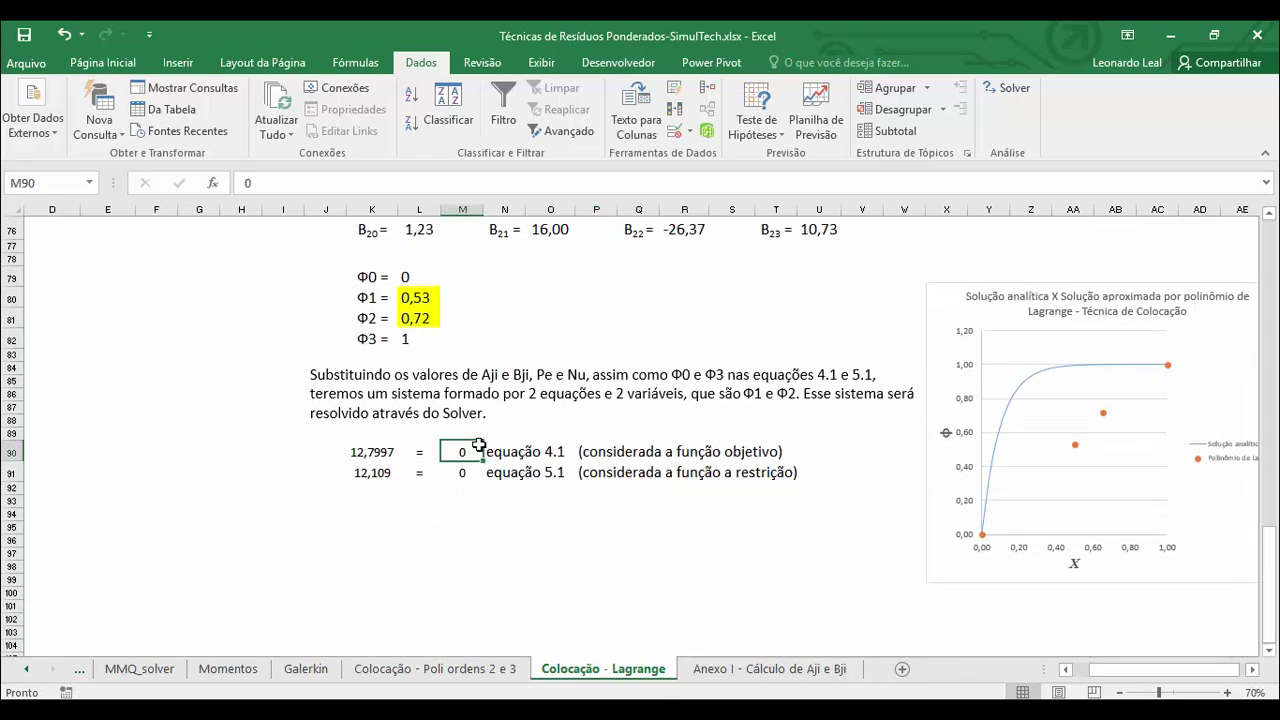
click(1006, 88)
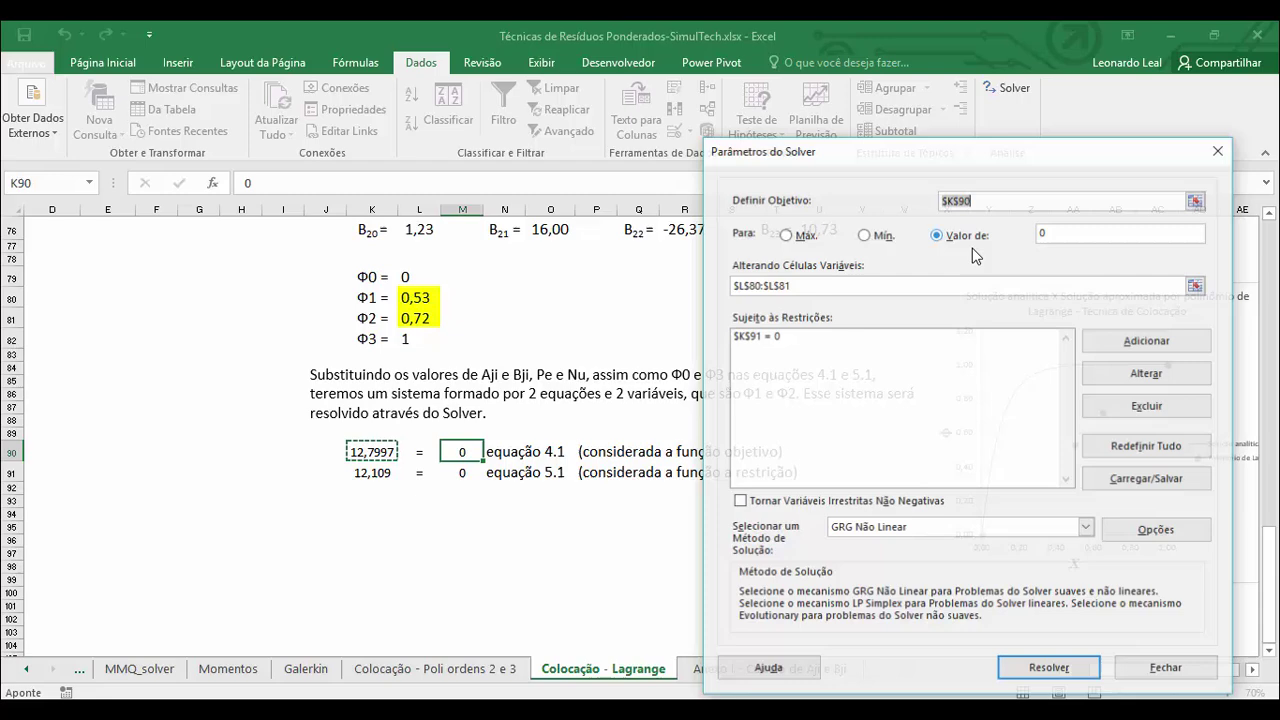
click(1196, 200)
click(383, 450)
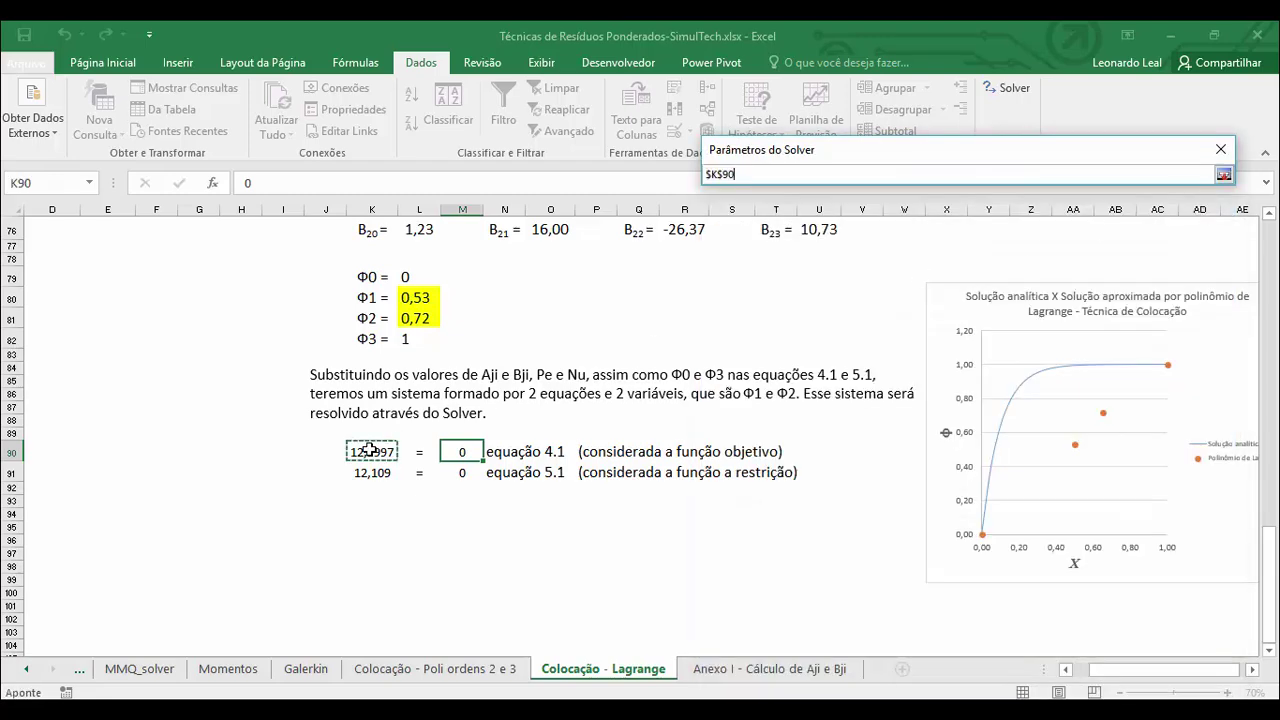
click(1223, 174)
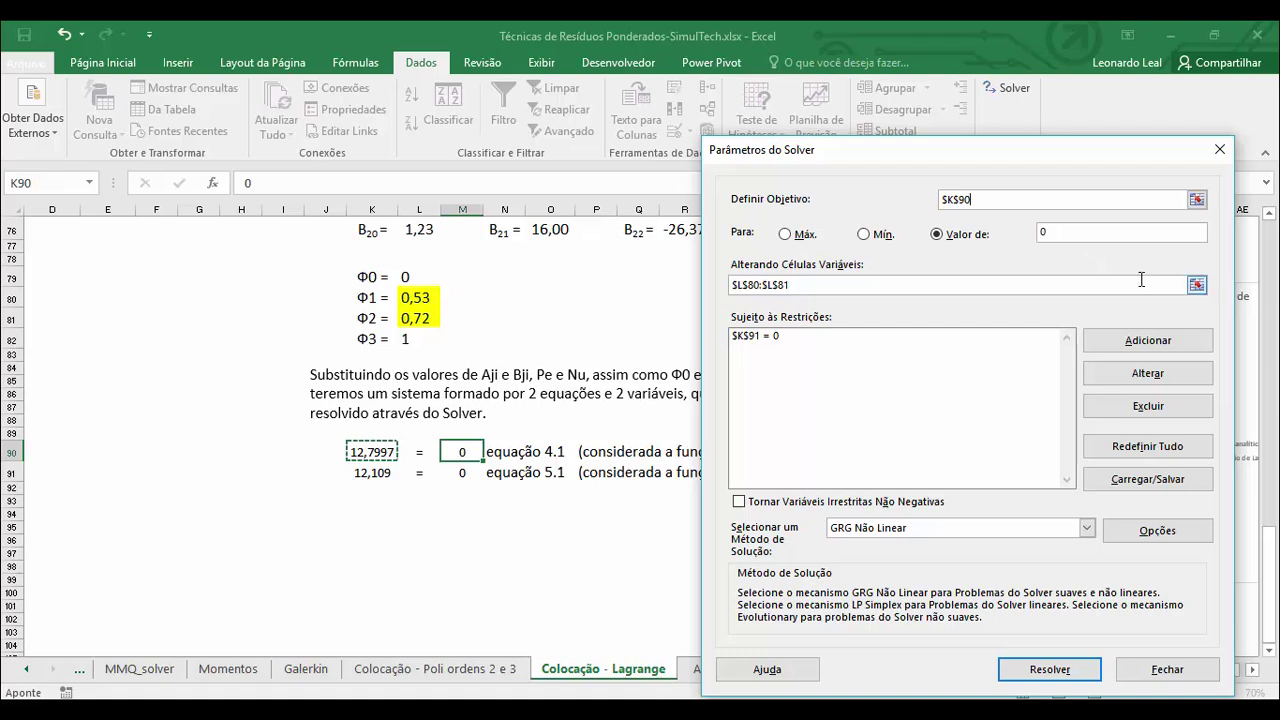
Step: Set the Solver variable cells to L80:L81, which hold Φ1 and Φ2
click(1196, 285)
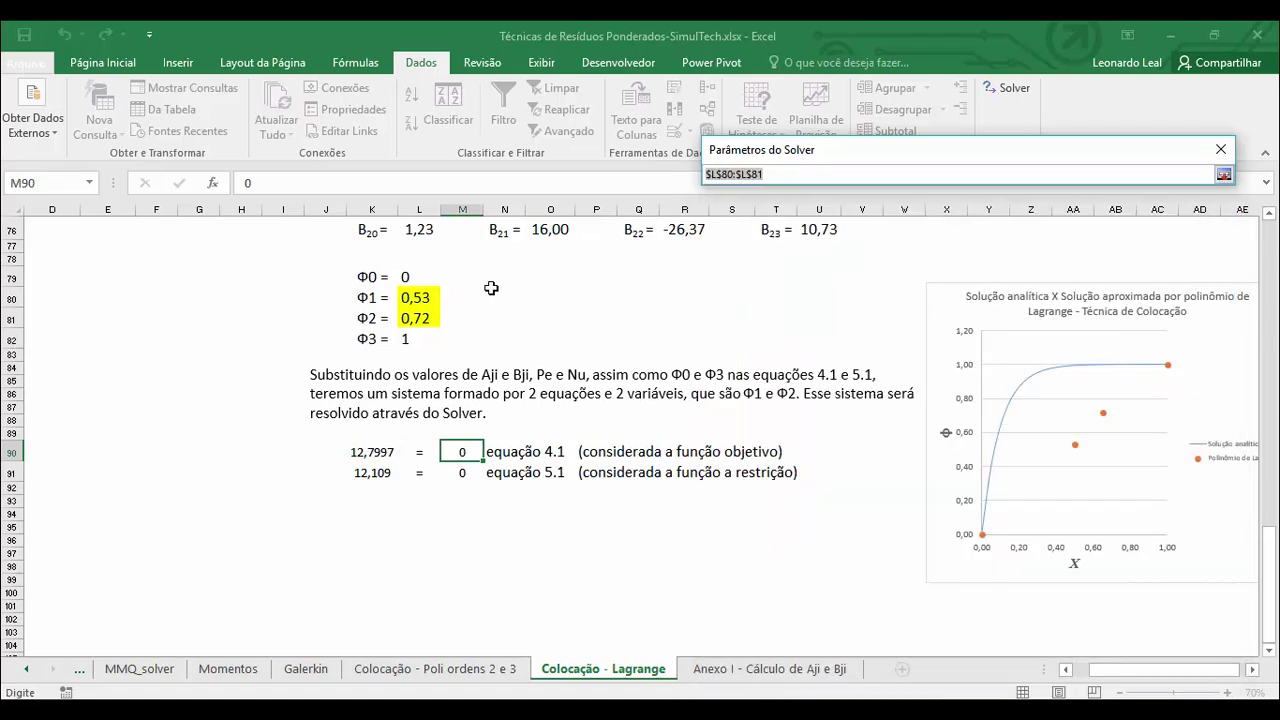
drag(414, 296, 425, 318)
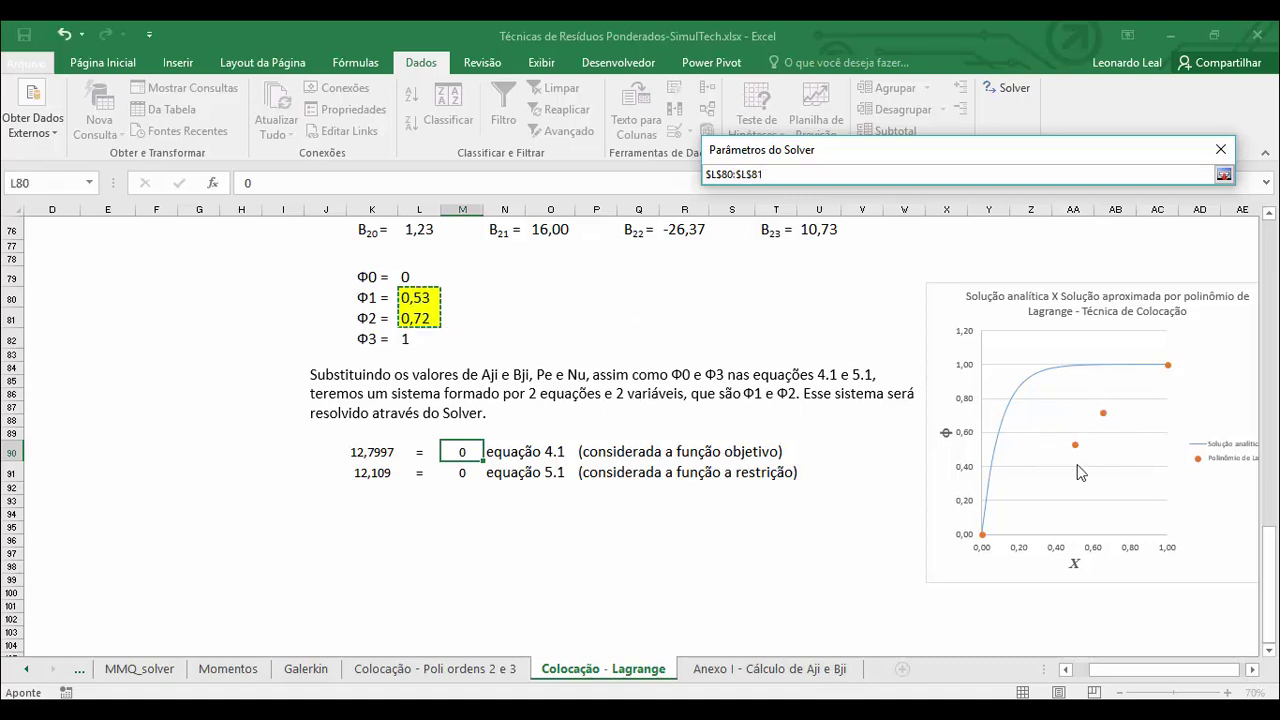
click(1223, 174)
Step: Review the Solver constraint that sets cell K91, the equation 5.1 result, equal to 0, and accept it as is
click(771, 337)
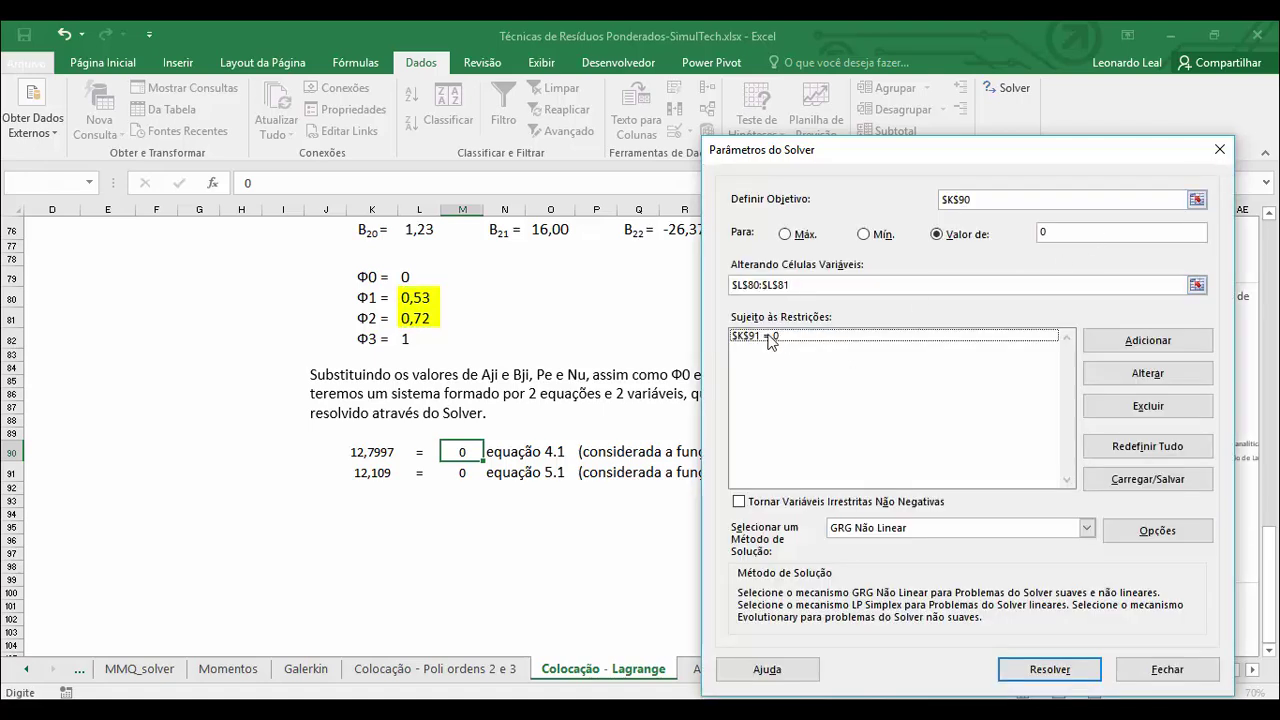
click(771, 337)
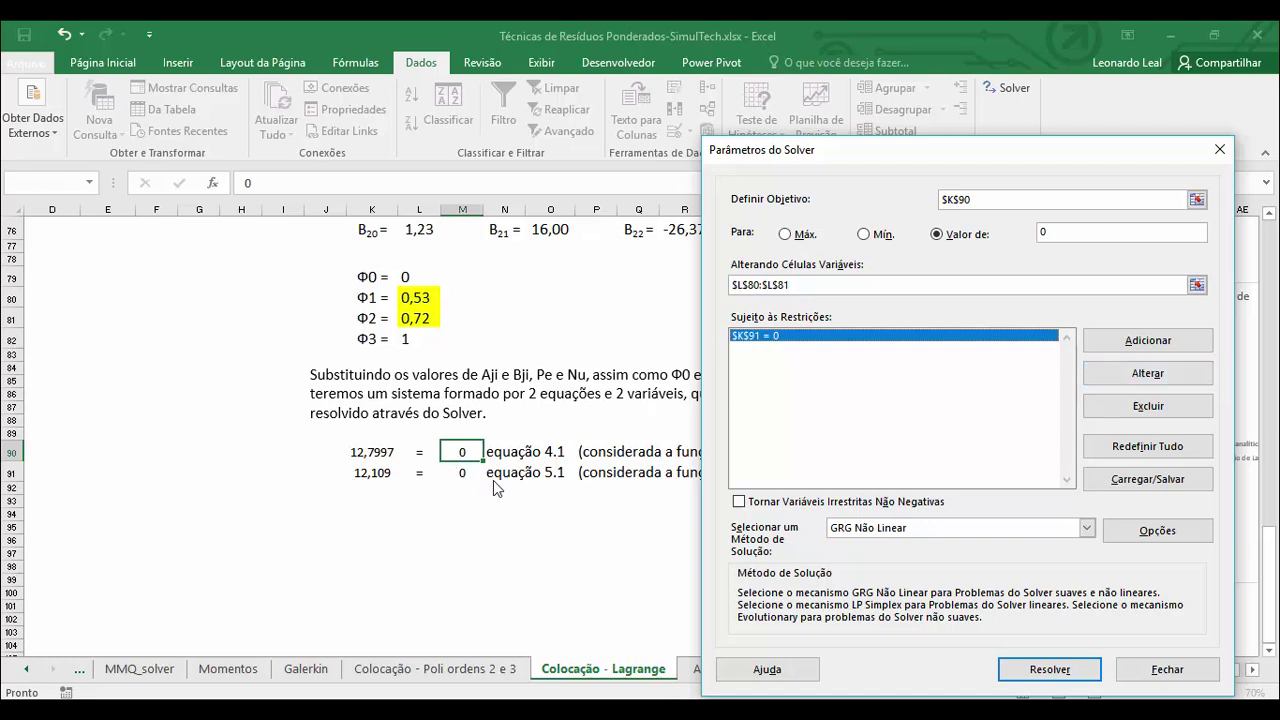
click(1146, 373)
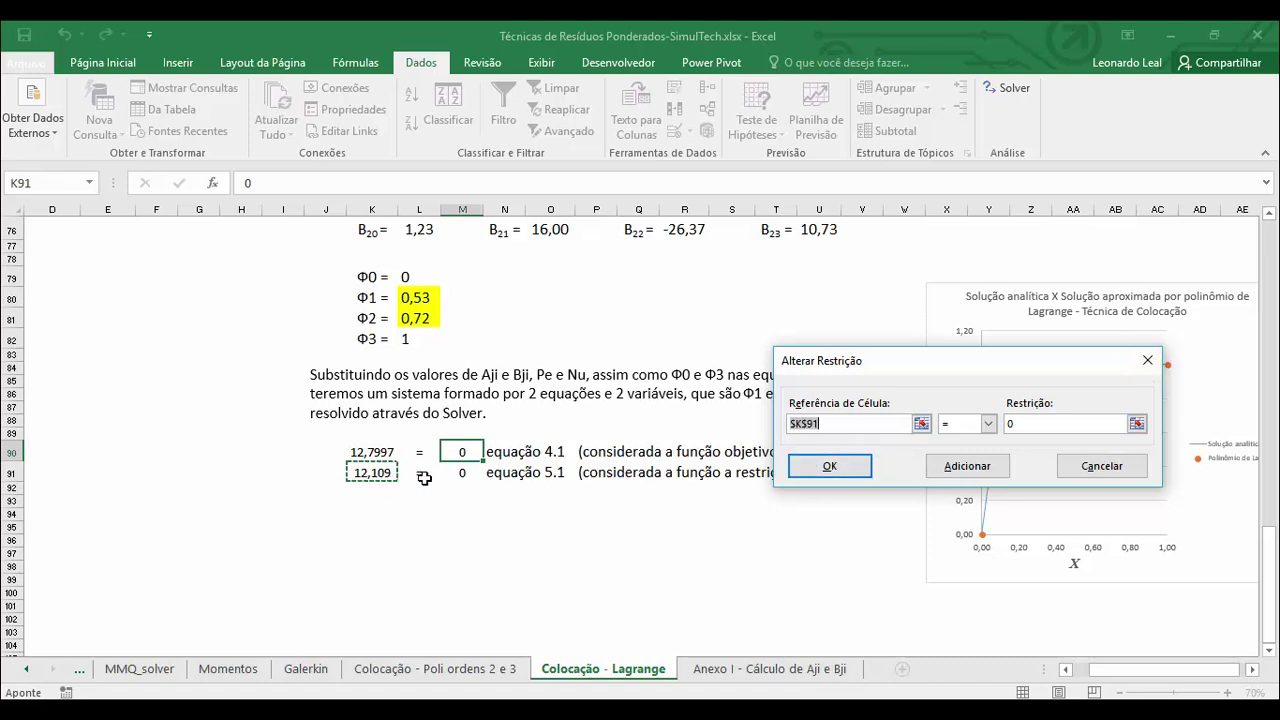
click(842, 468)
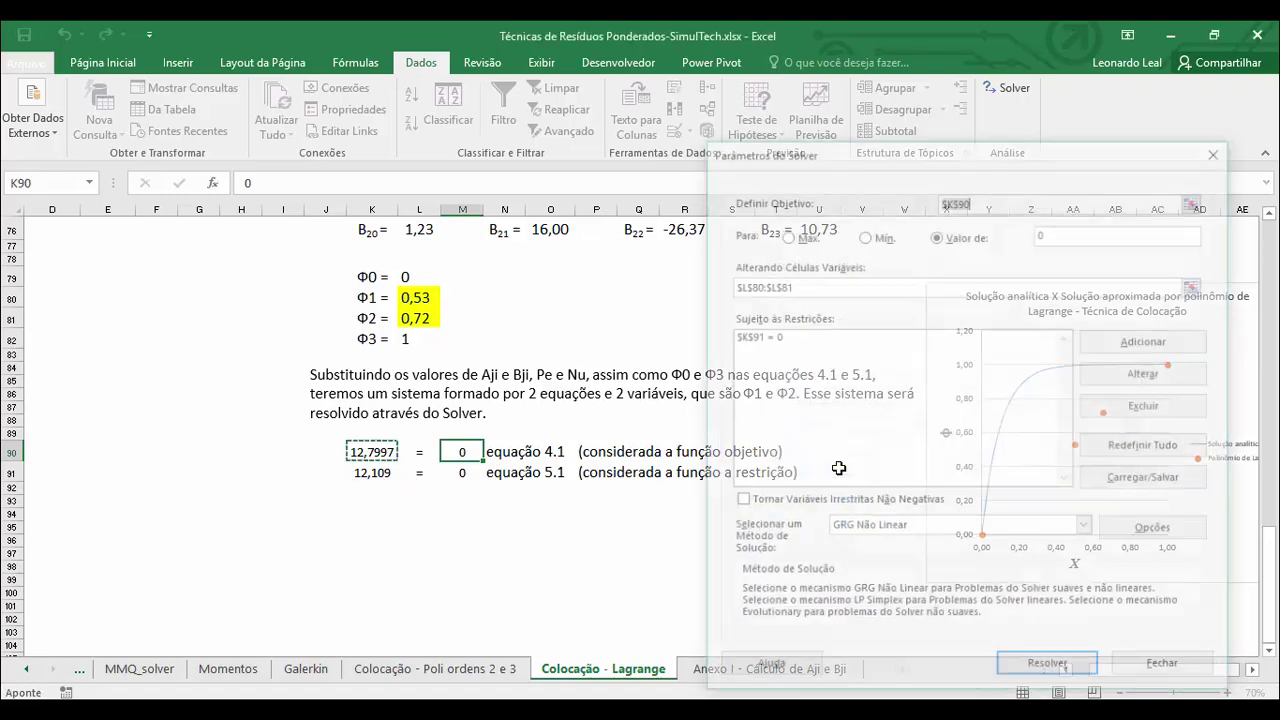
Step: Solve for Φ1 and Φ2 with Solver, keep the solution, and select the Φ2 cell L81
click(1057, 677)
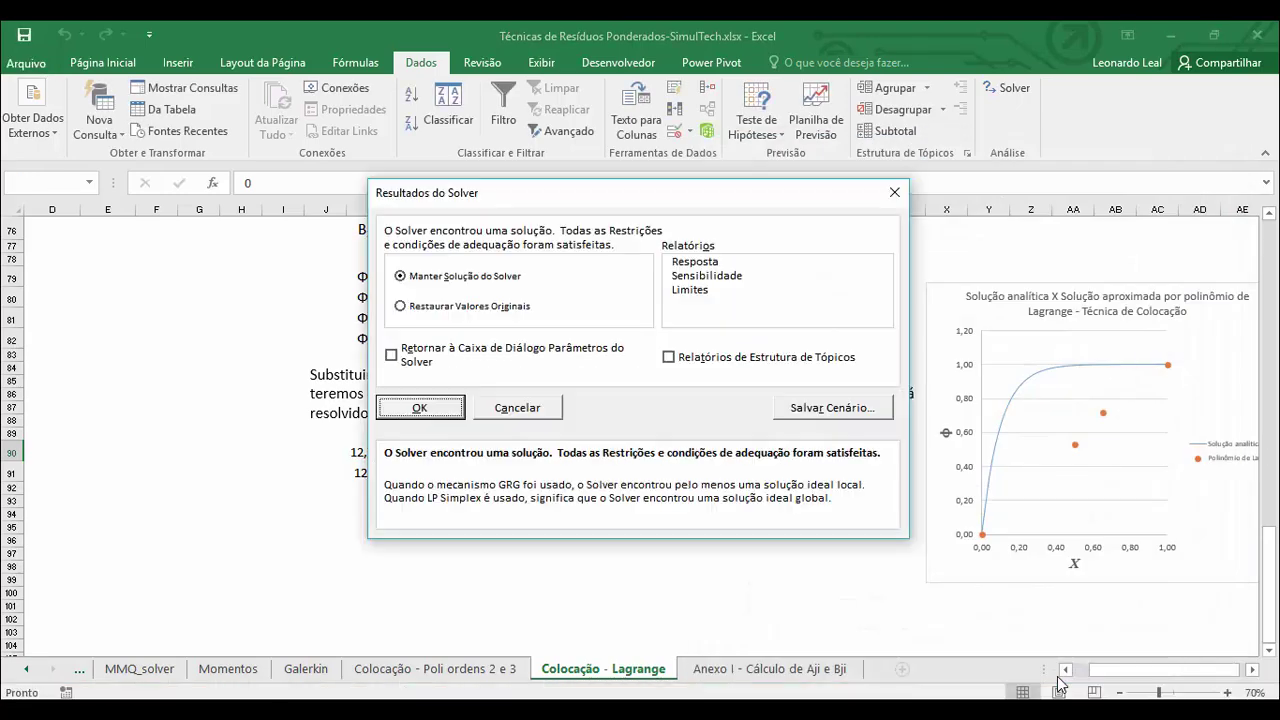
click(420, 408)
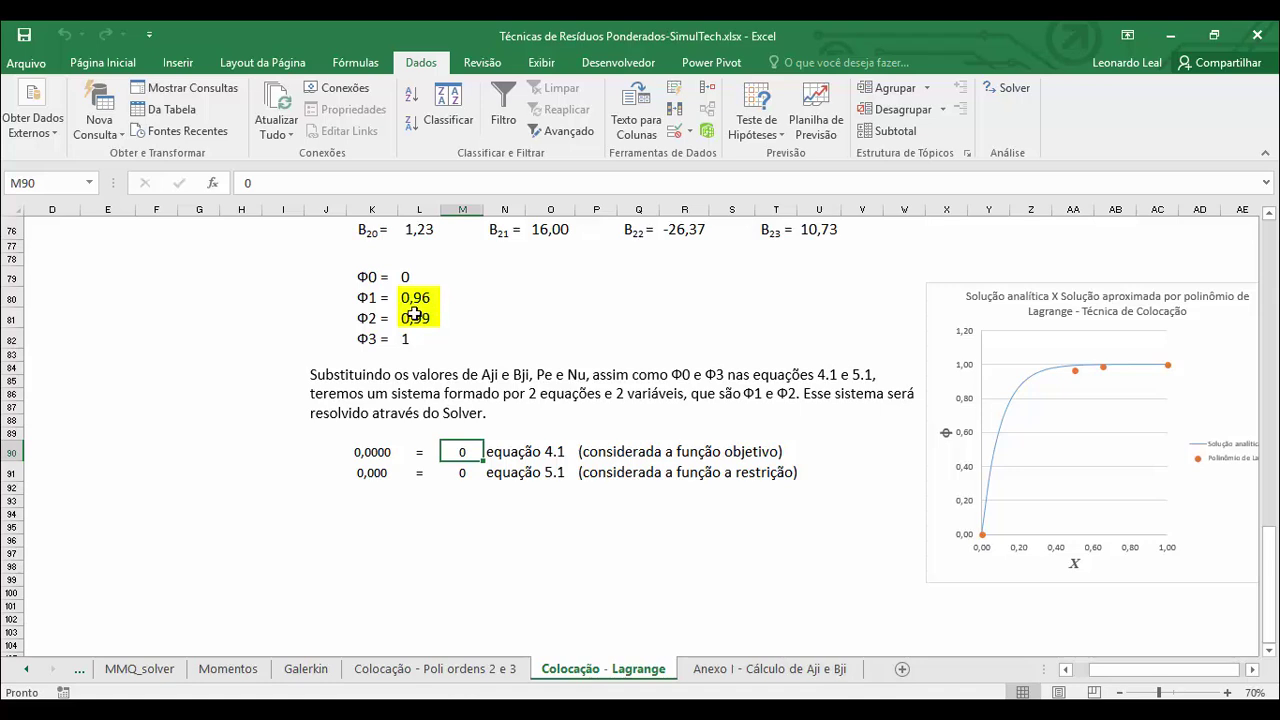
click(414, 316)
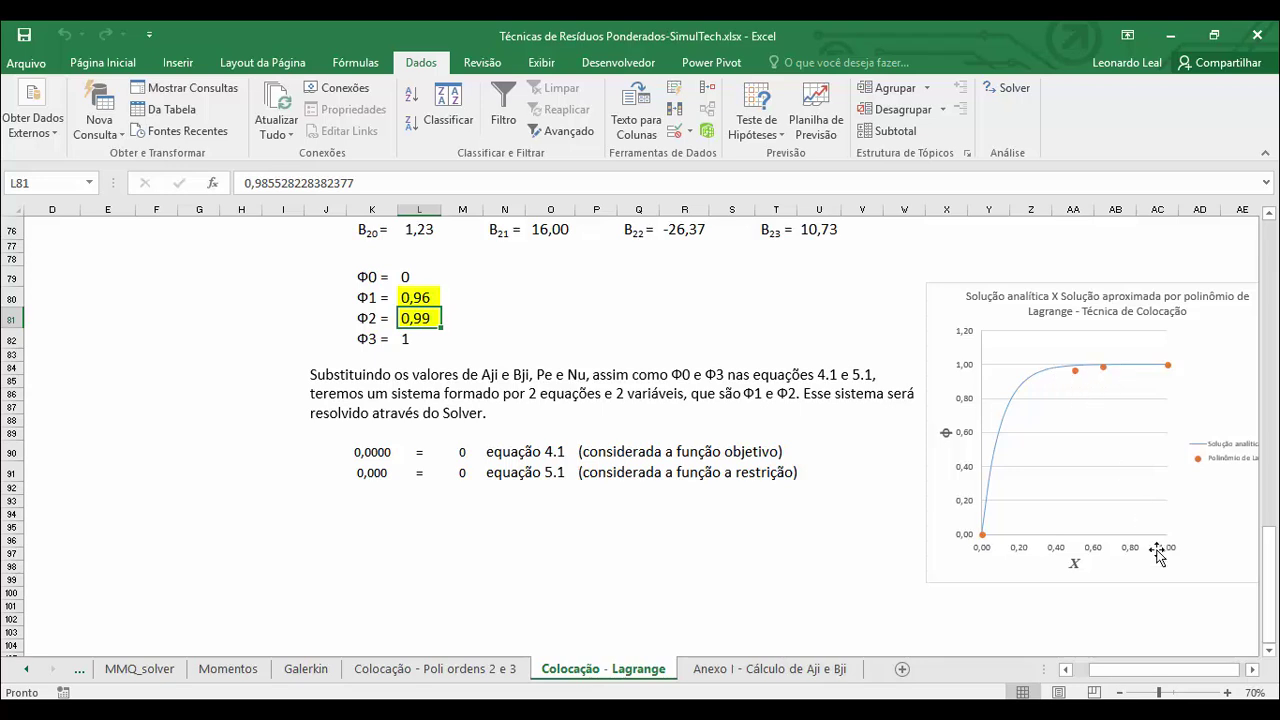
Step: Examine the chart comparing the analytical solution with the Lagrange polynomial points at 80% zoom
click(1252, 670)
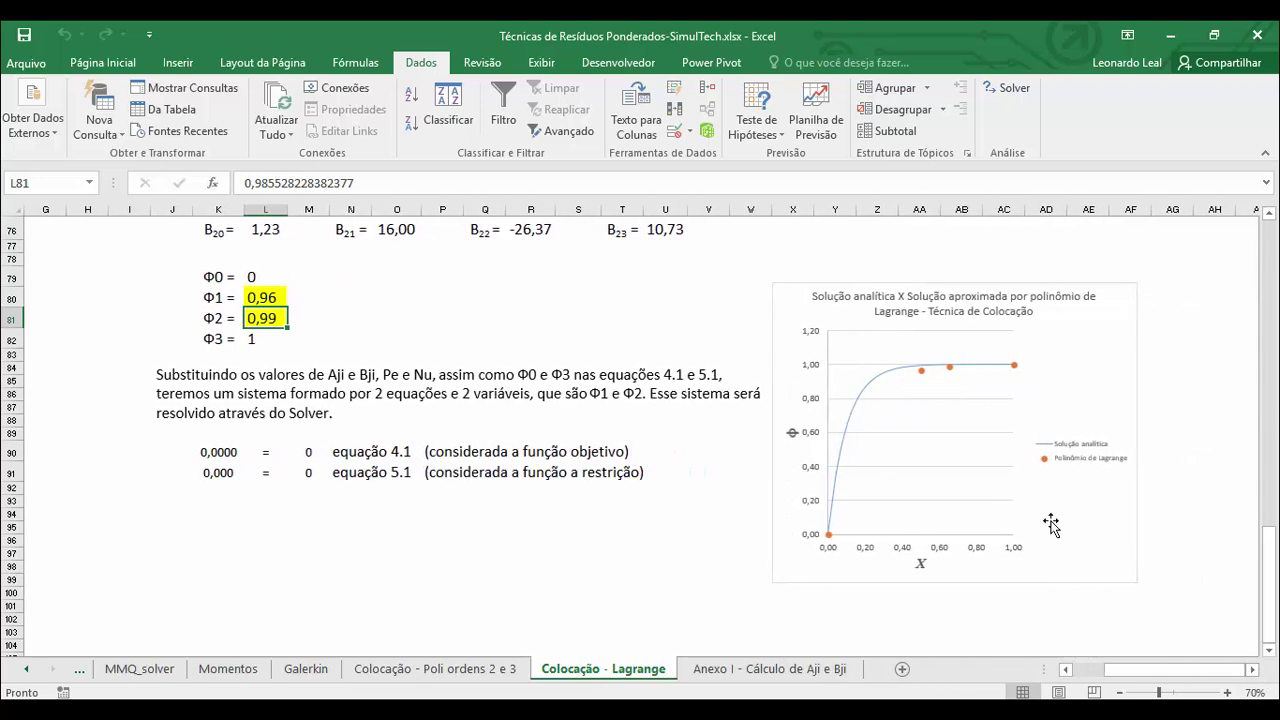
click(1229, 693)
click(1228, 670)
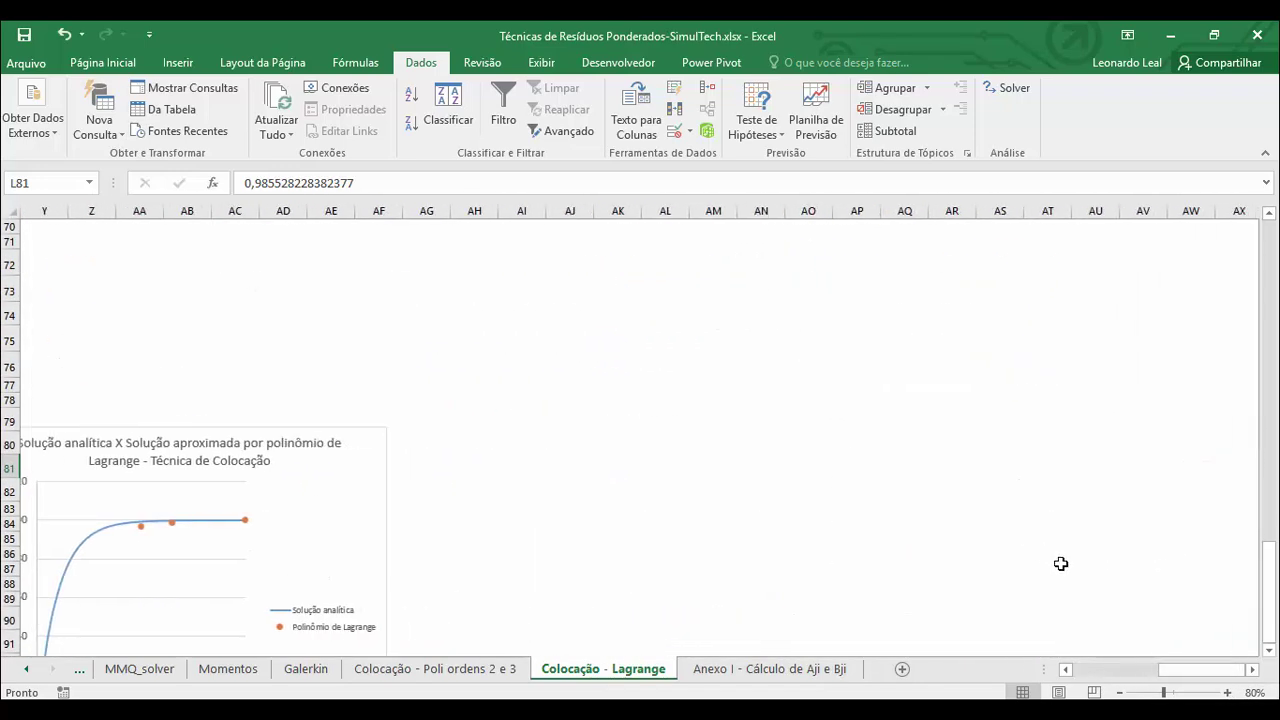
drag(1165, 670, 1156, 670)
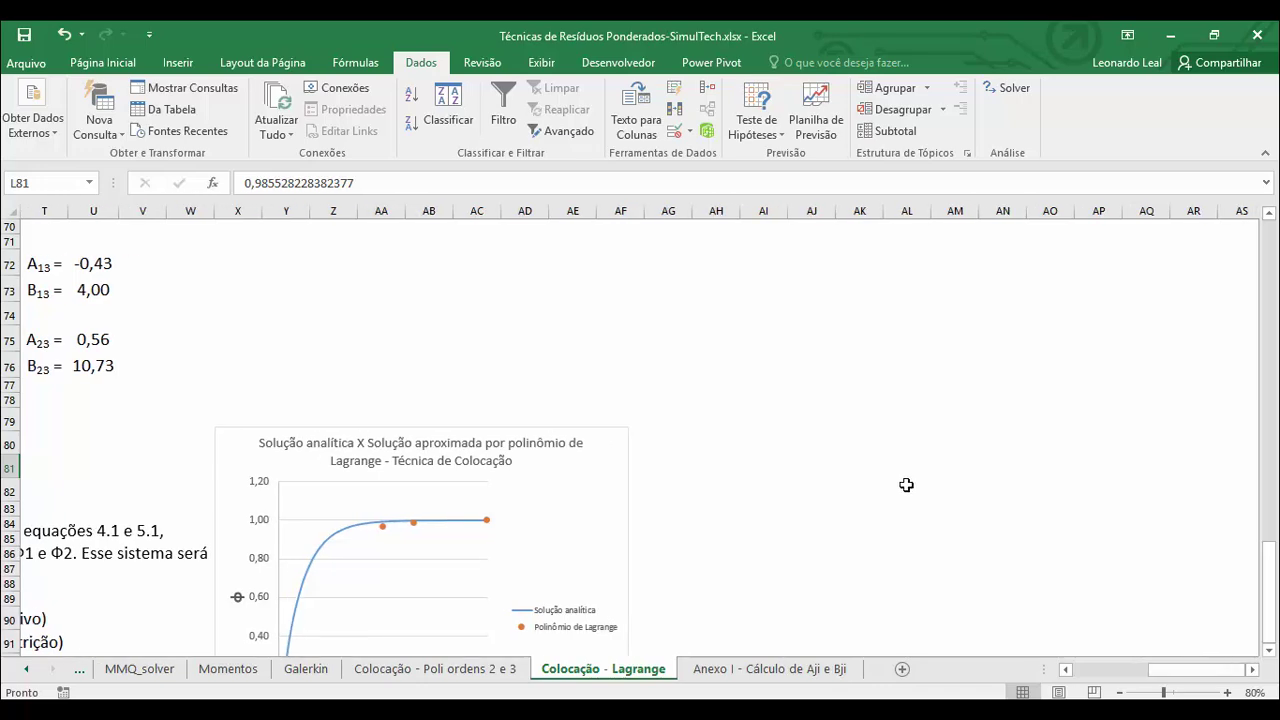
scroll(908, 486, down, 3)
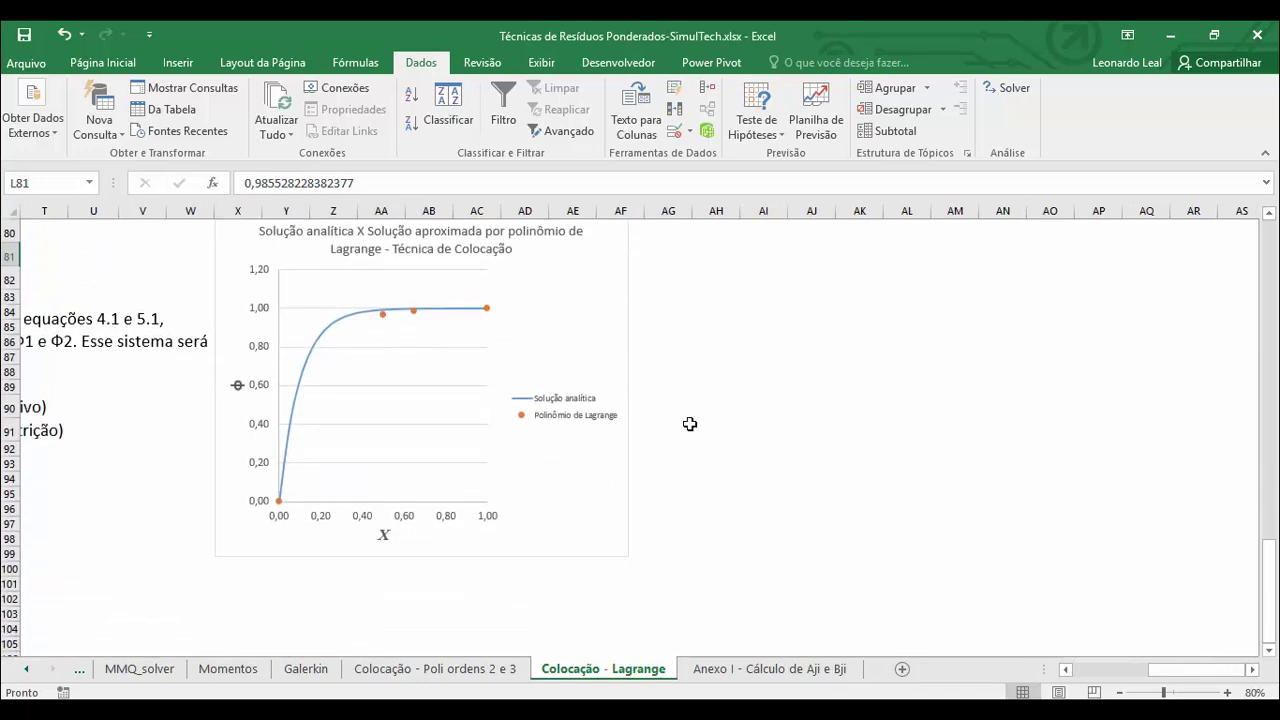
scroll(1068, 588, up, 5)
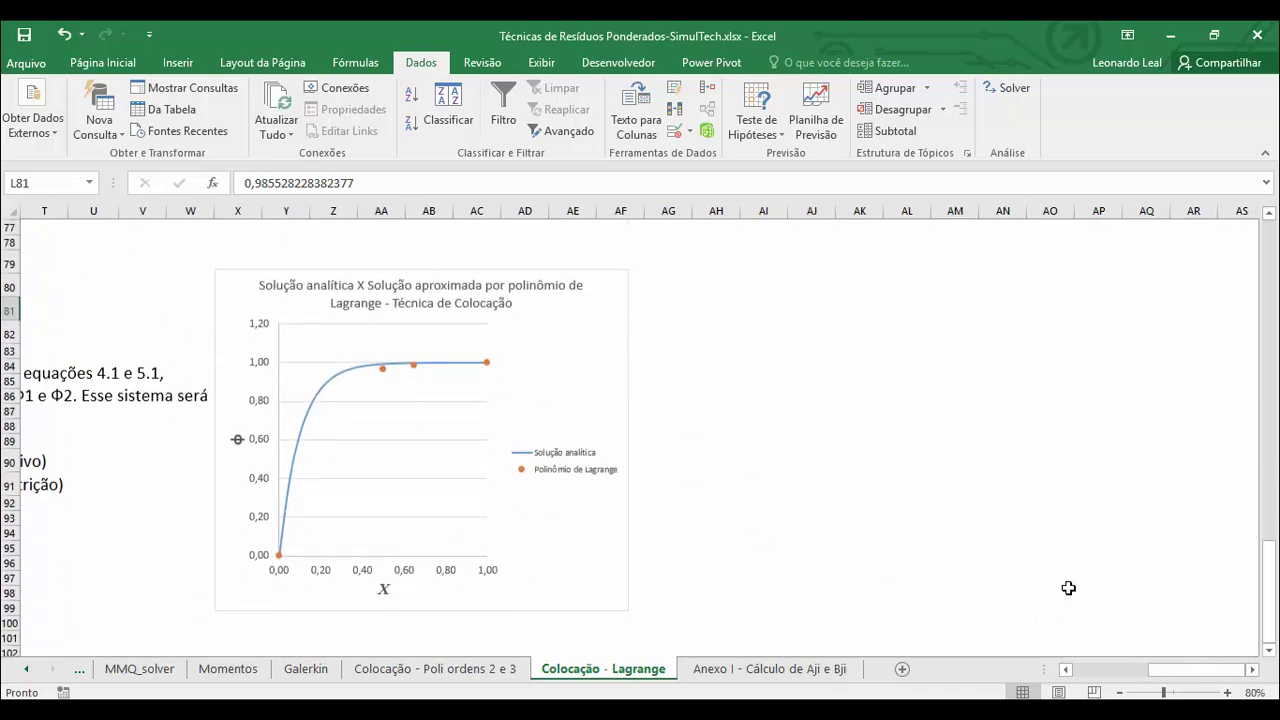
Step: Set both the Nu and Pe parameters of the analytical solution to 1
click(1082, 673)
scroll(206, 477, up, 20)
scroll(206, 477, left, 2)
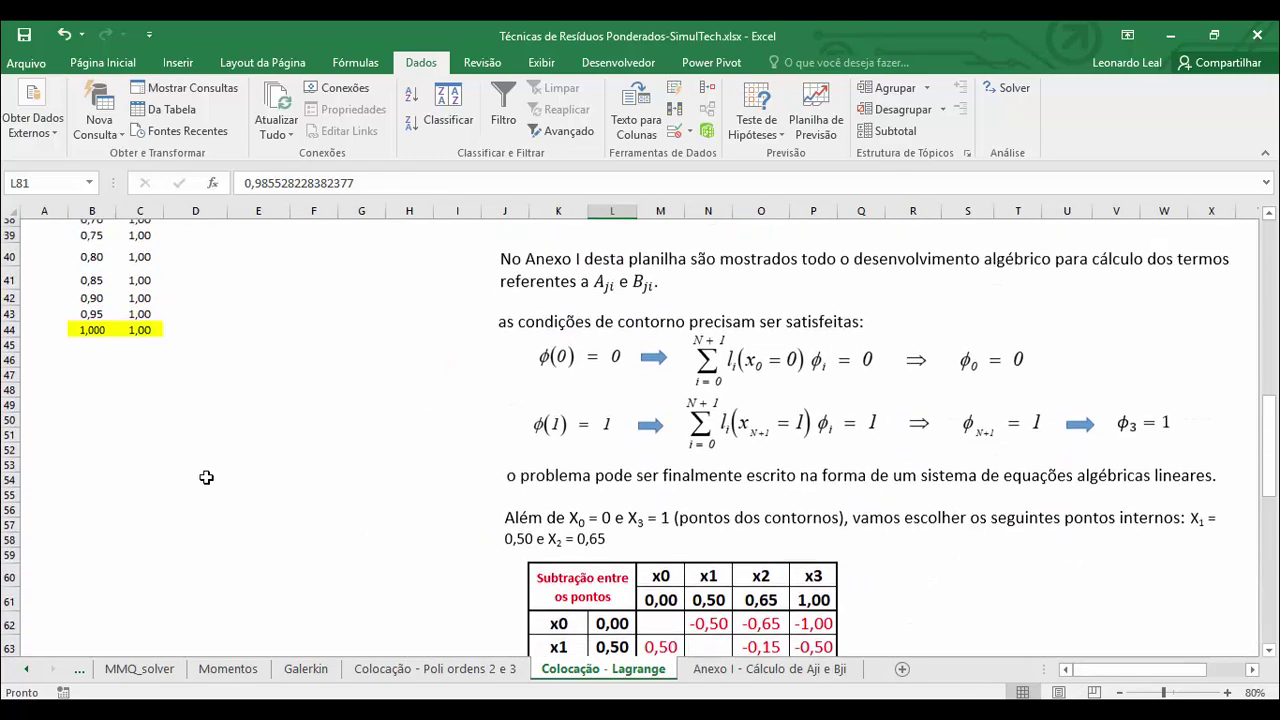
scroll(206, 477, up, 2)
click(77, 474)
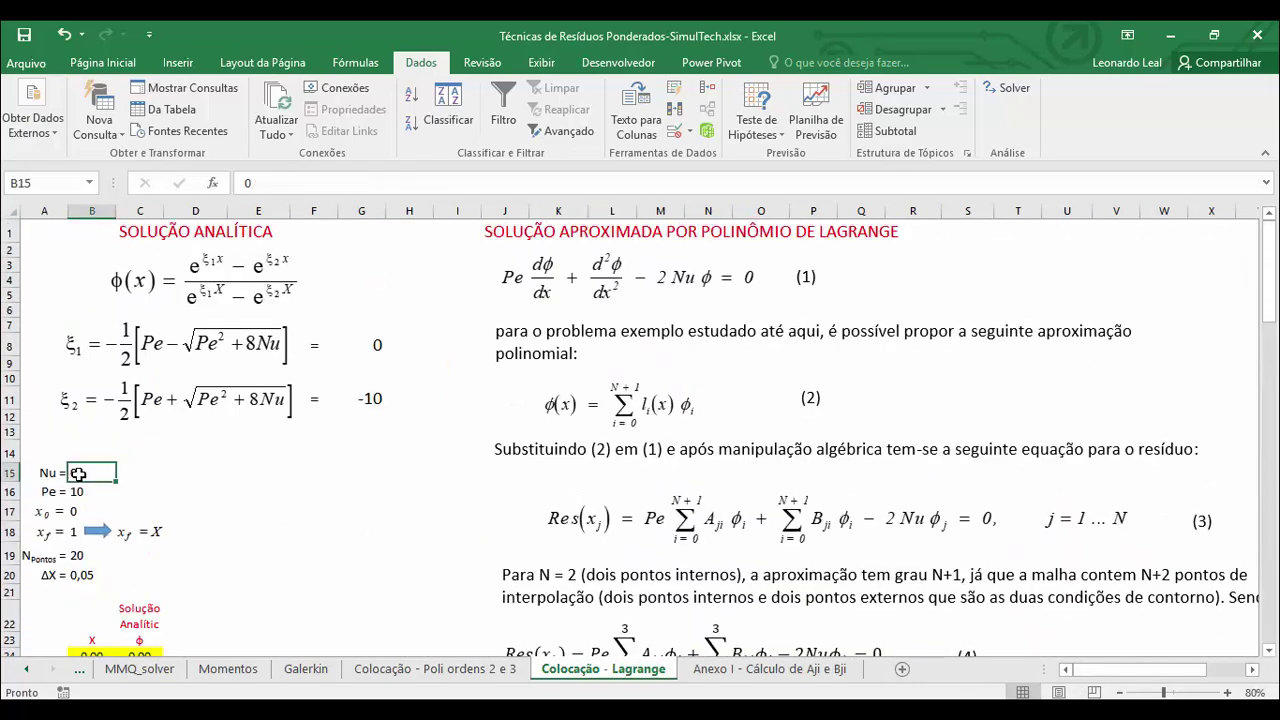
text(1)
key(Return)
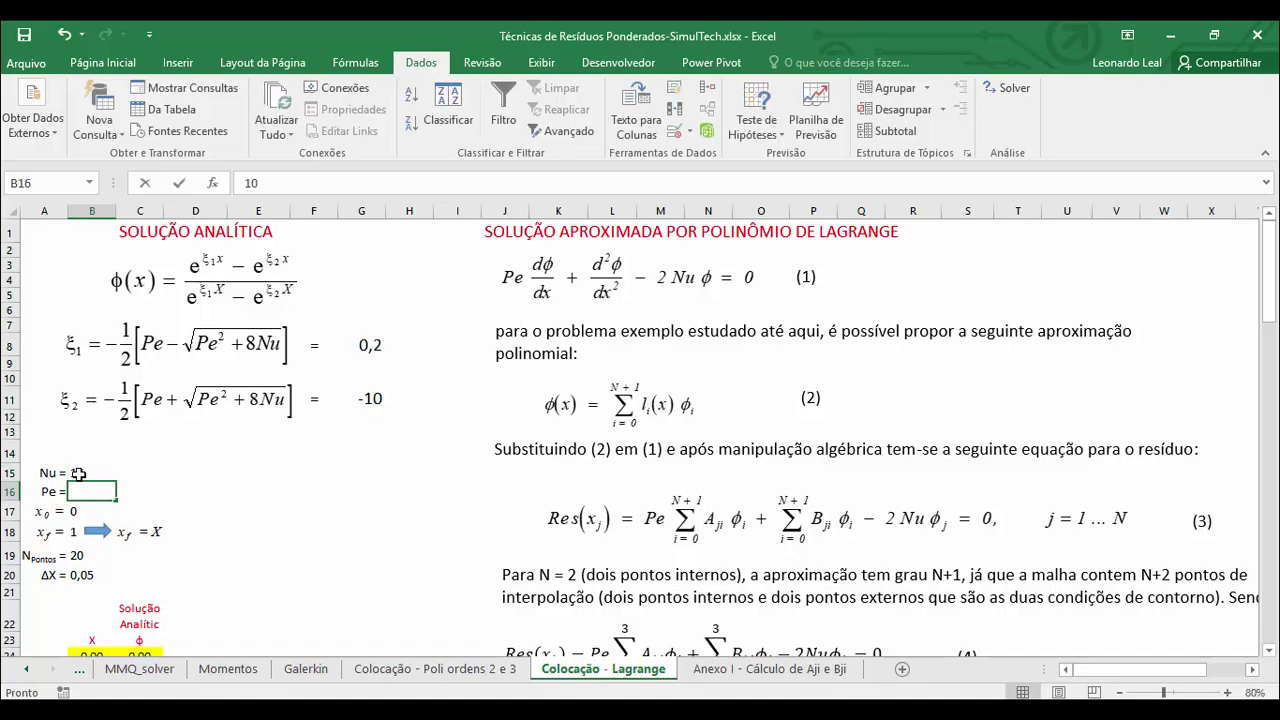
text(1)
key(Return)
Step: Solve equations 4.1 and 5.1 again with the existing Solver setup and keep the new Φ1 and Φ2 solution
scroll(442, 476, down, 20)
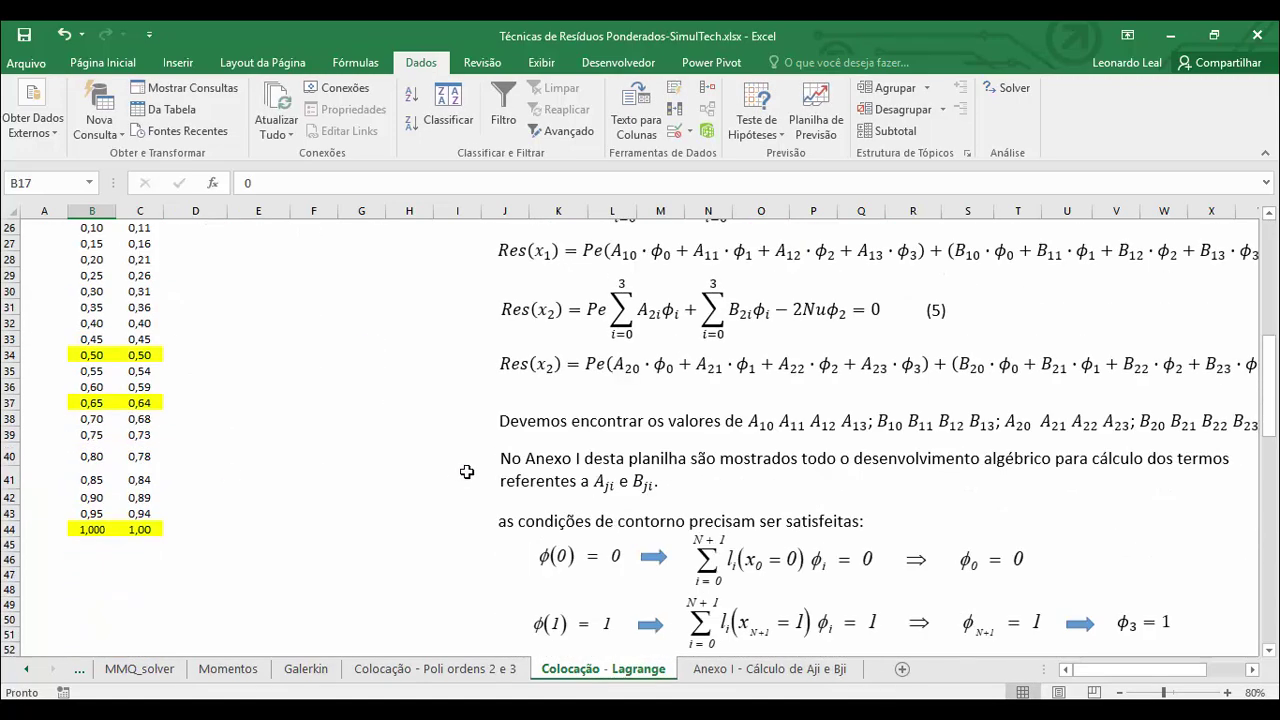
scroll(950, 560, up, 3)
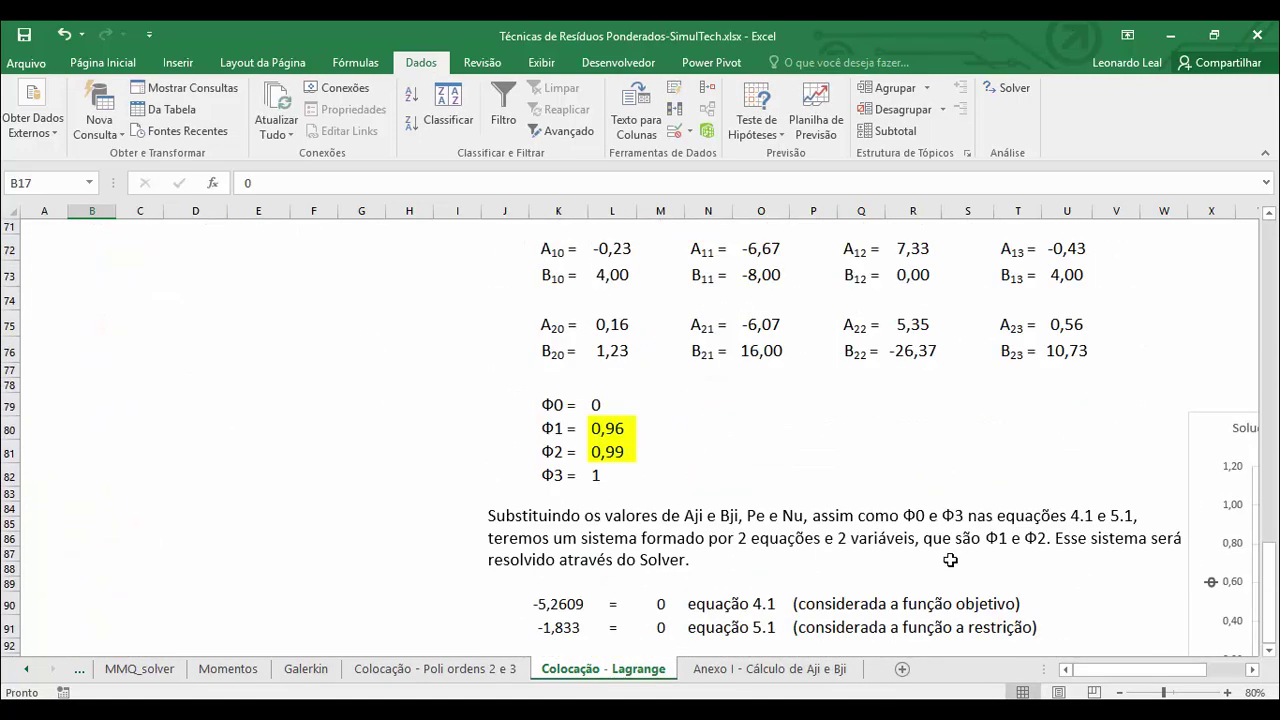
drag(1132, 669, 1160, 663)
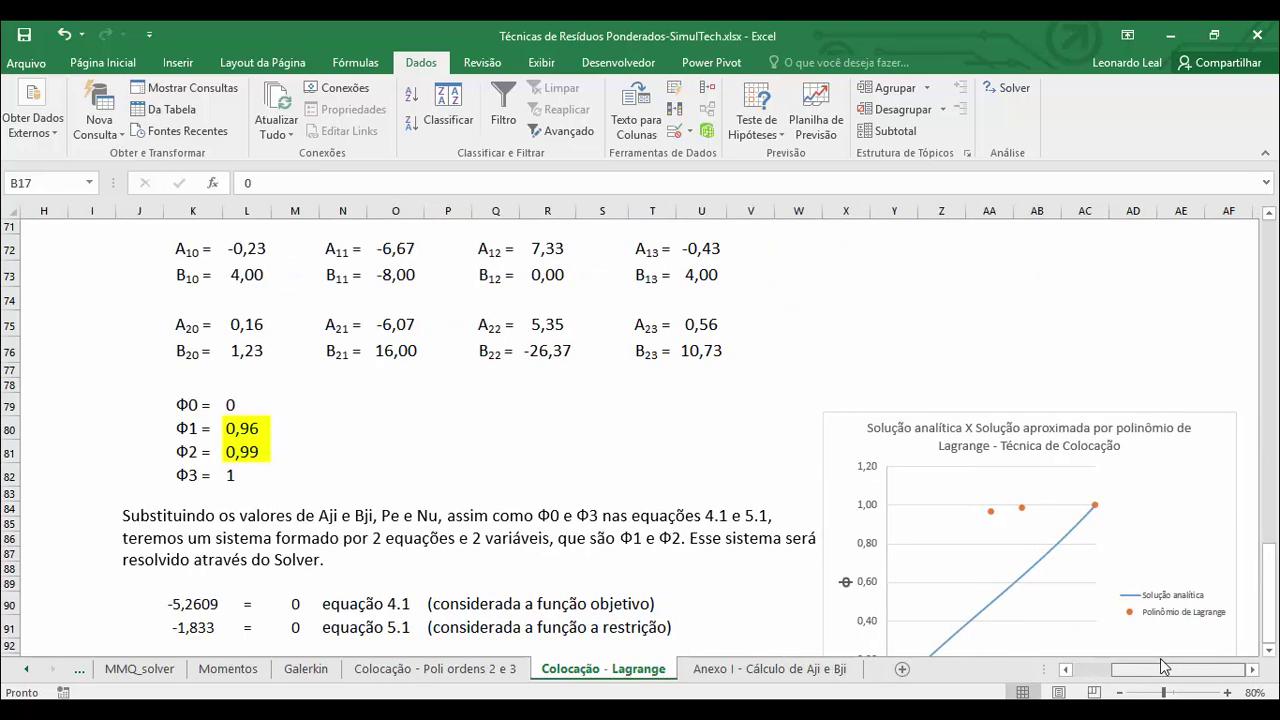
scroll(1112, 534, down, 2)
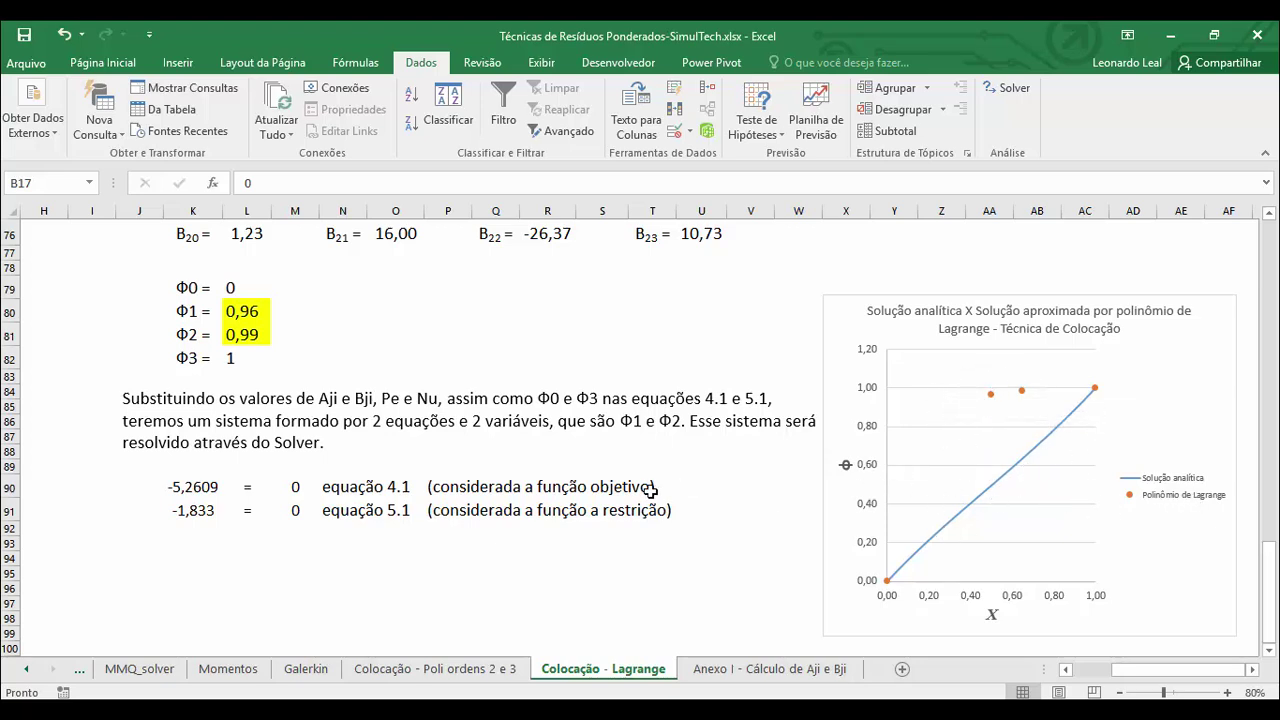
scroll(648, 490, up, 1)
scroll(648, 490, down, 1)
click(1010, 89)
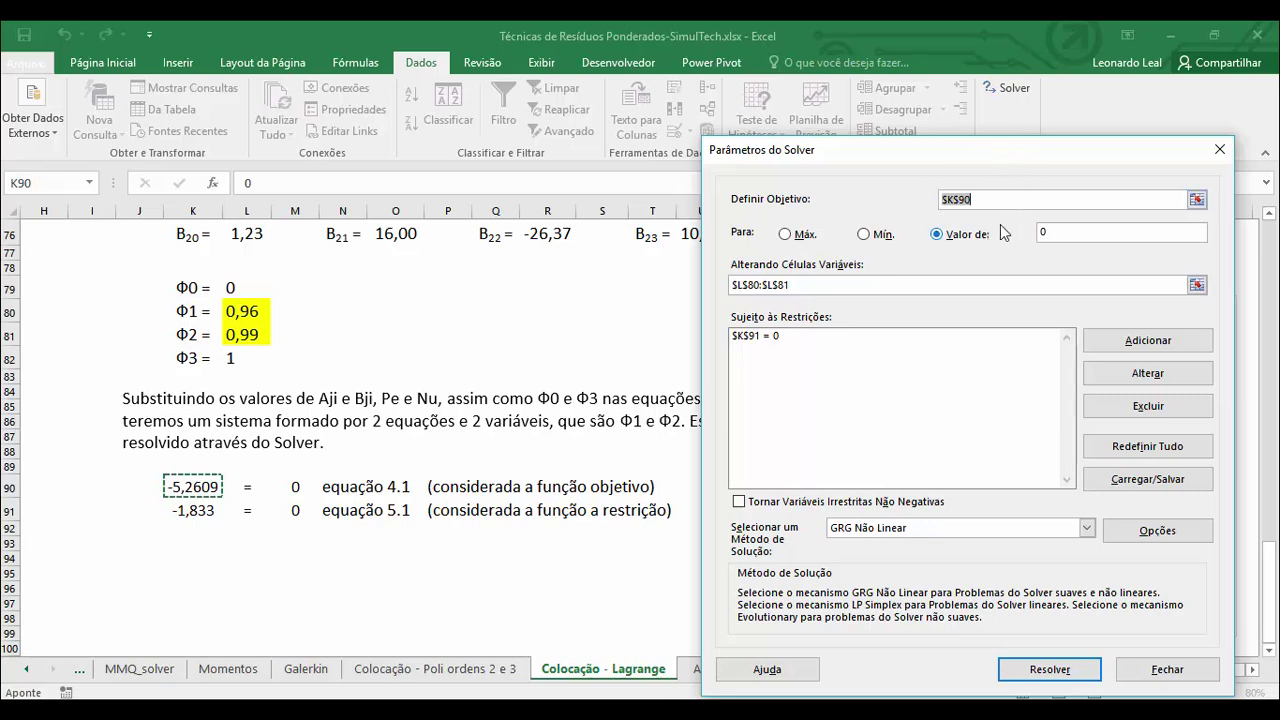
click(1041, 673)
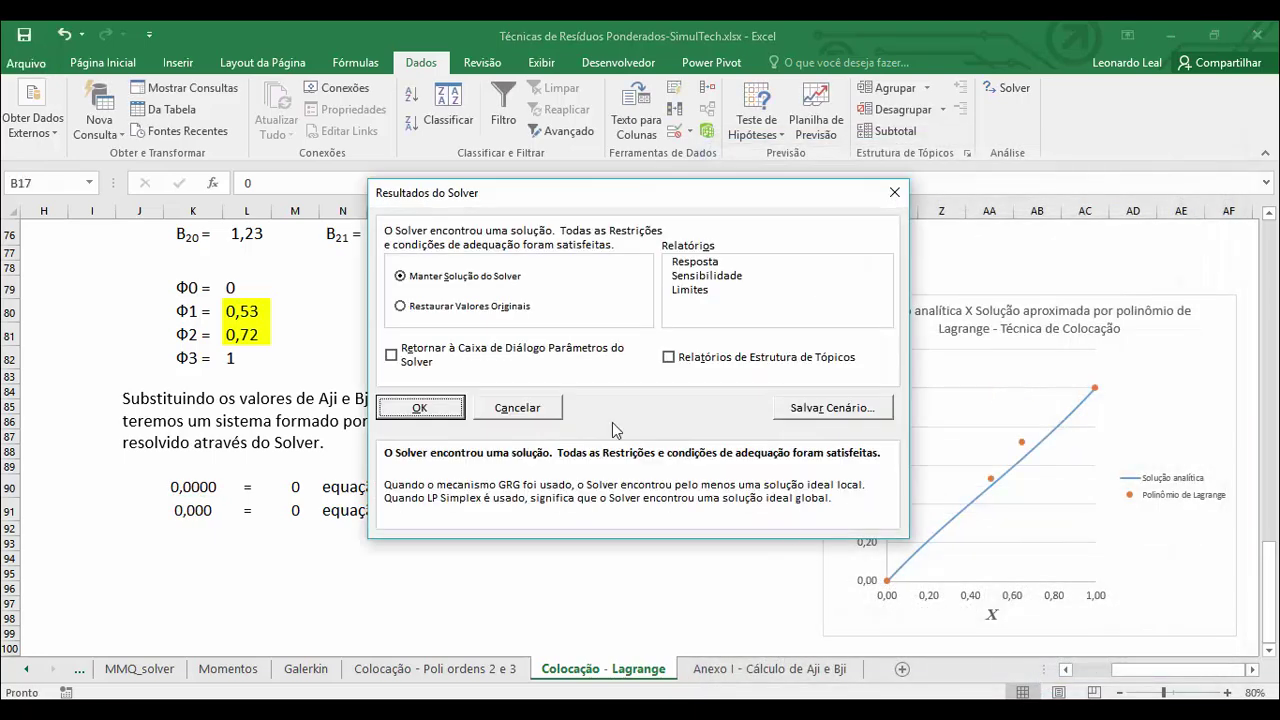
click(443, 418)
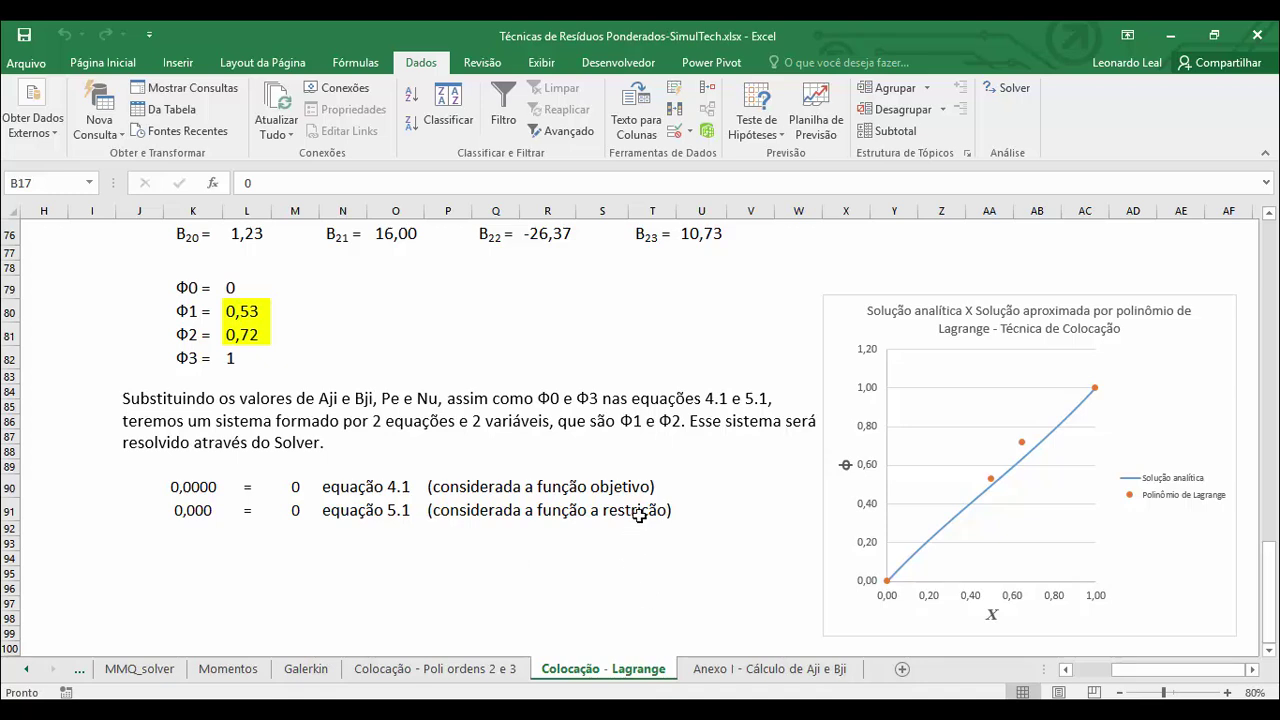
Step: Look through the handwritten Aji and Bji derivations in Anexo I and return to the coefficients on the Colocação - Lagrange sheet
click(755, 670)
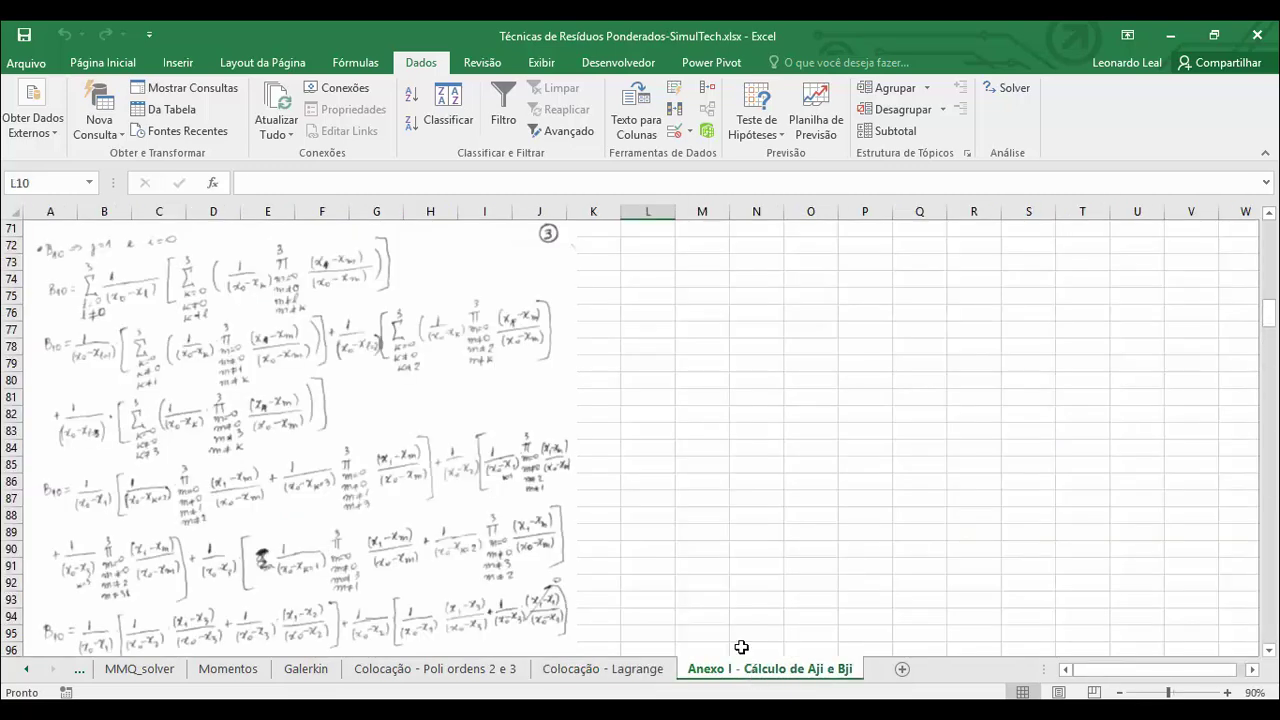
scroll(717, 446, up, 20)
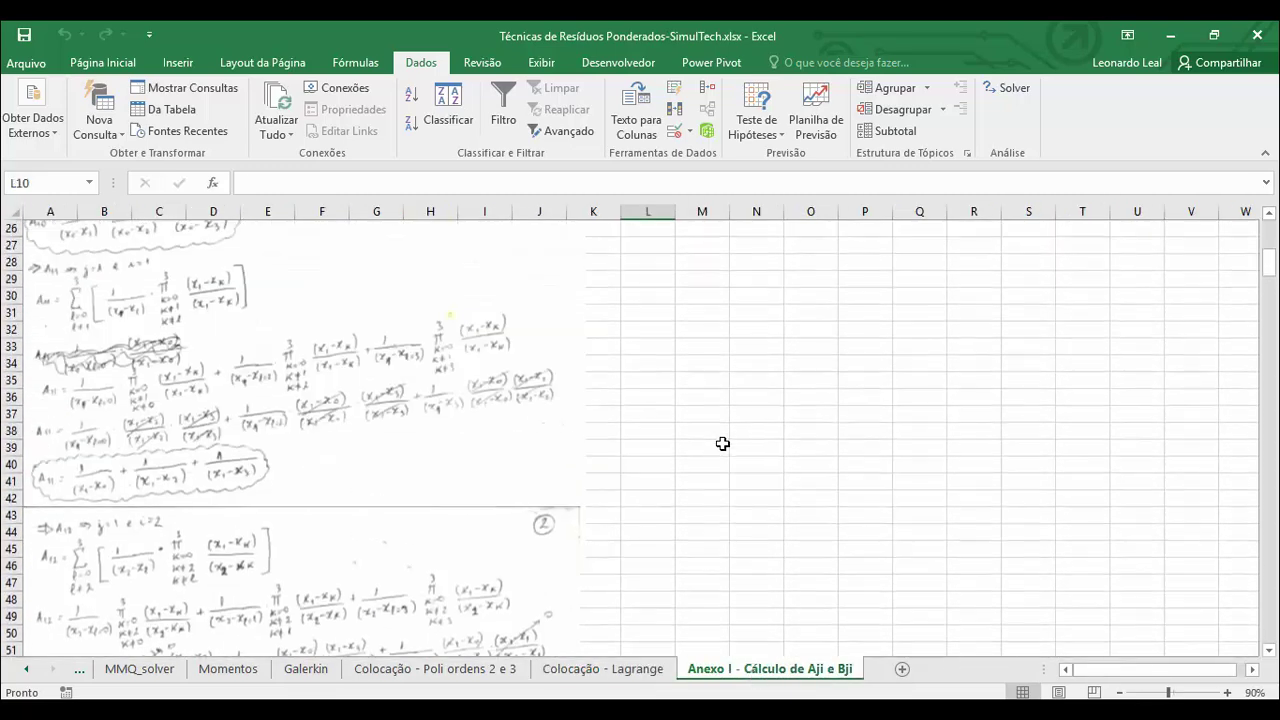
scroll(722, 443, down, 20)
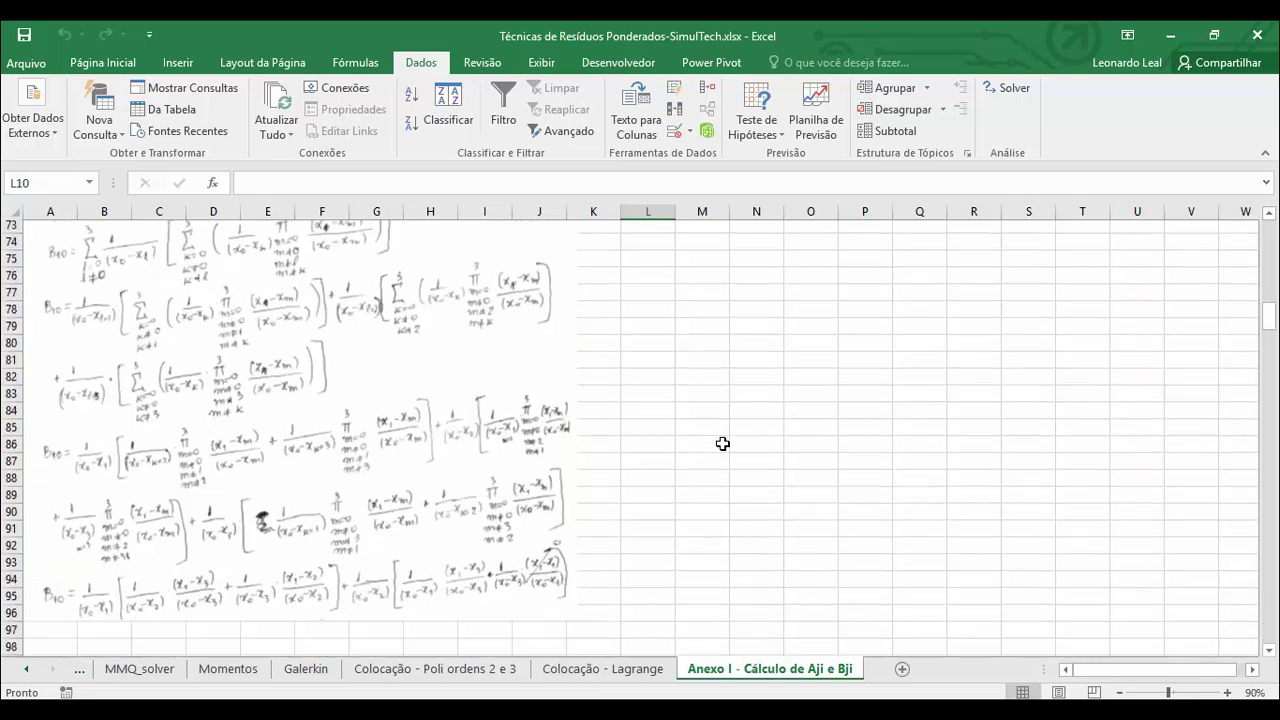
scroll(722, 472, down, 1)
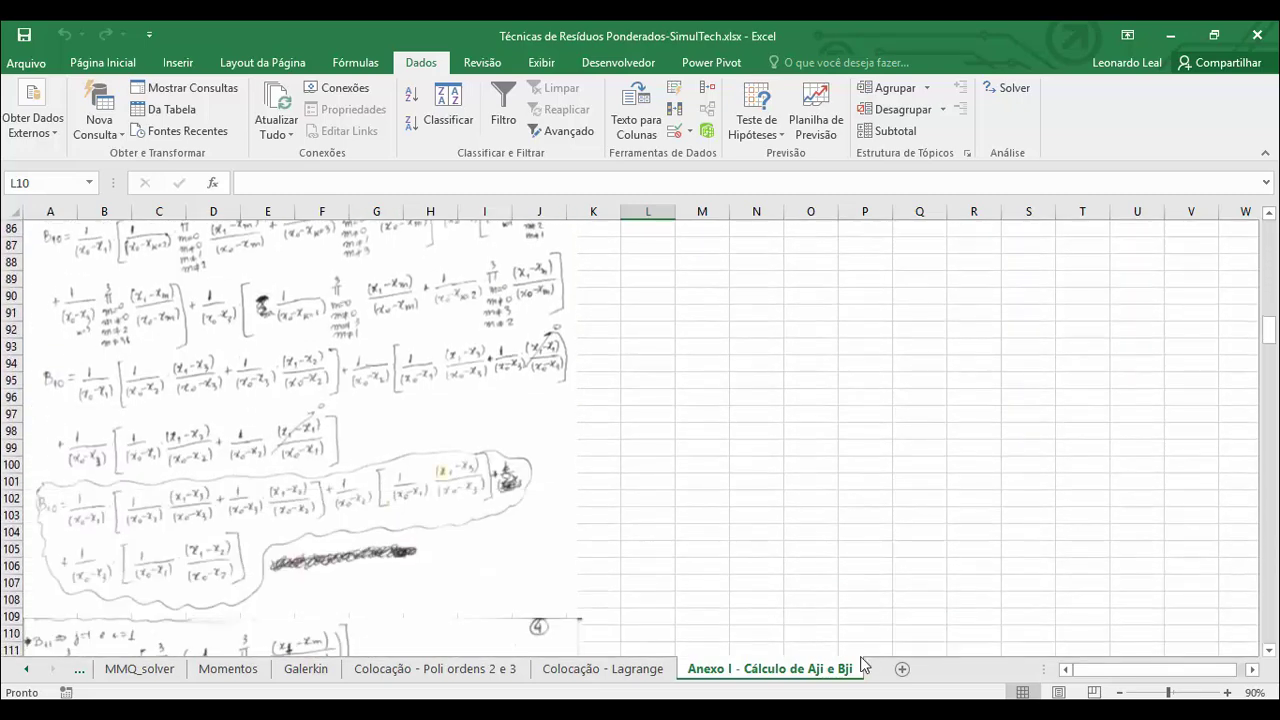
scroll(885, 475, down, 5)
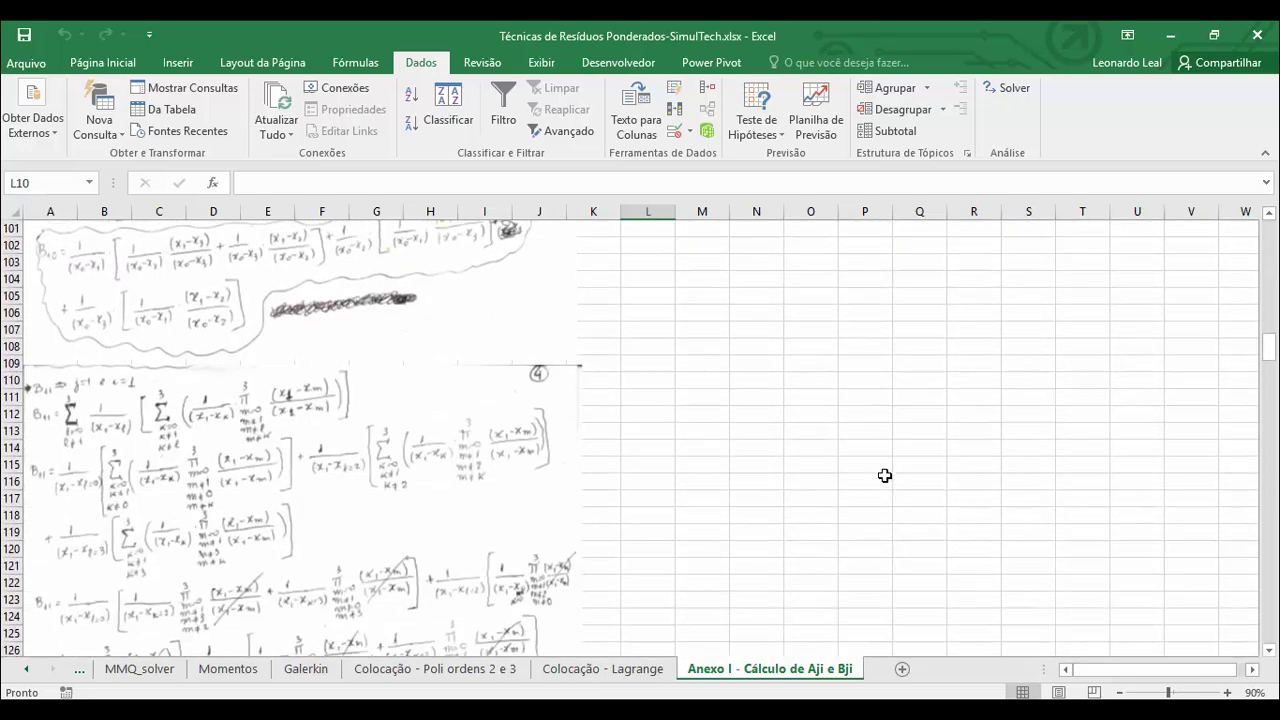
scroll(885, 475, down, 16)
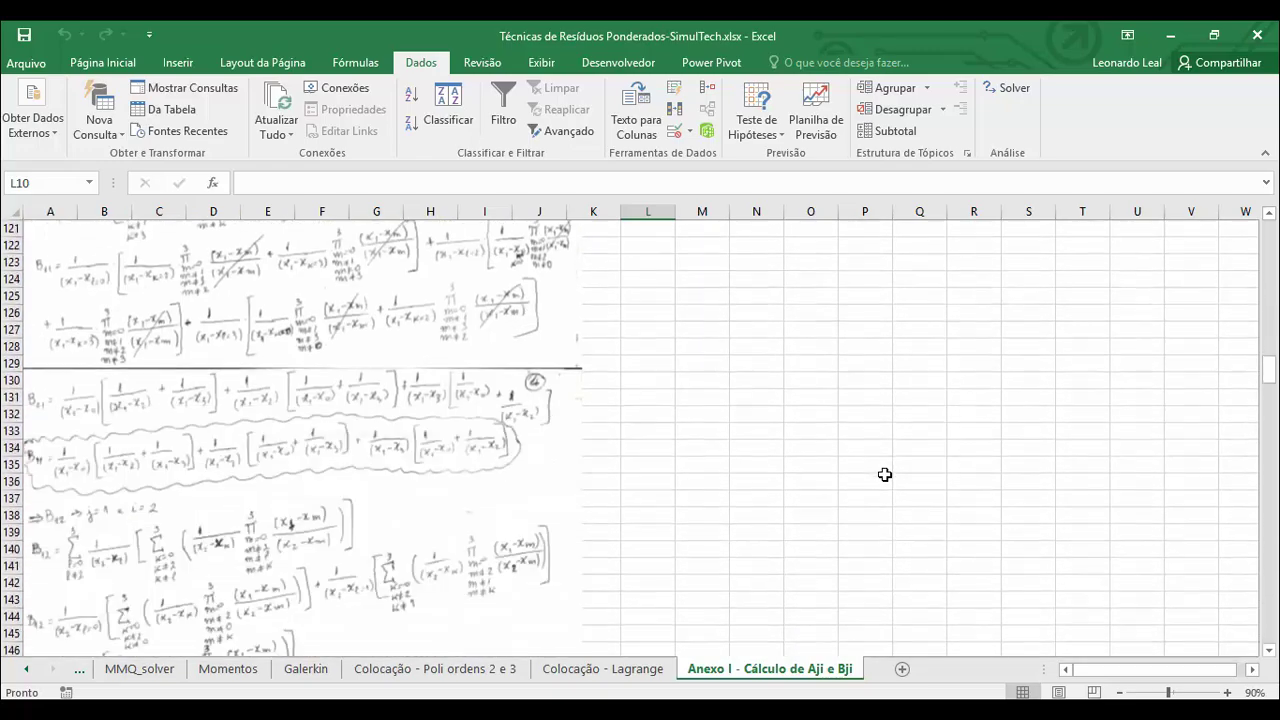
scroll(885, 475, down, 12)
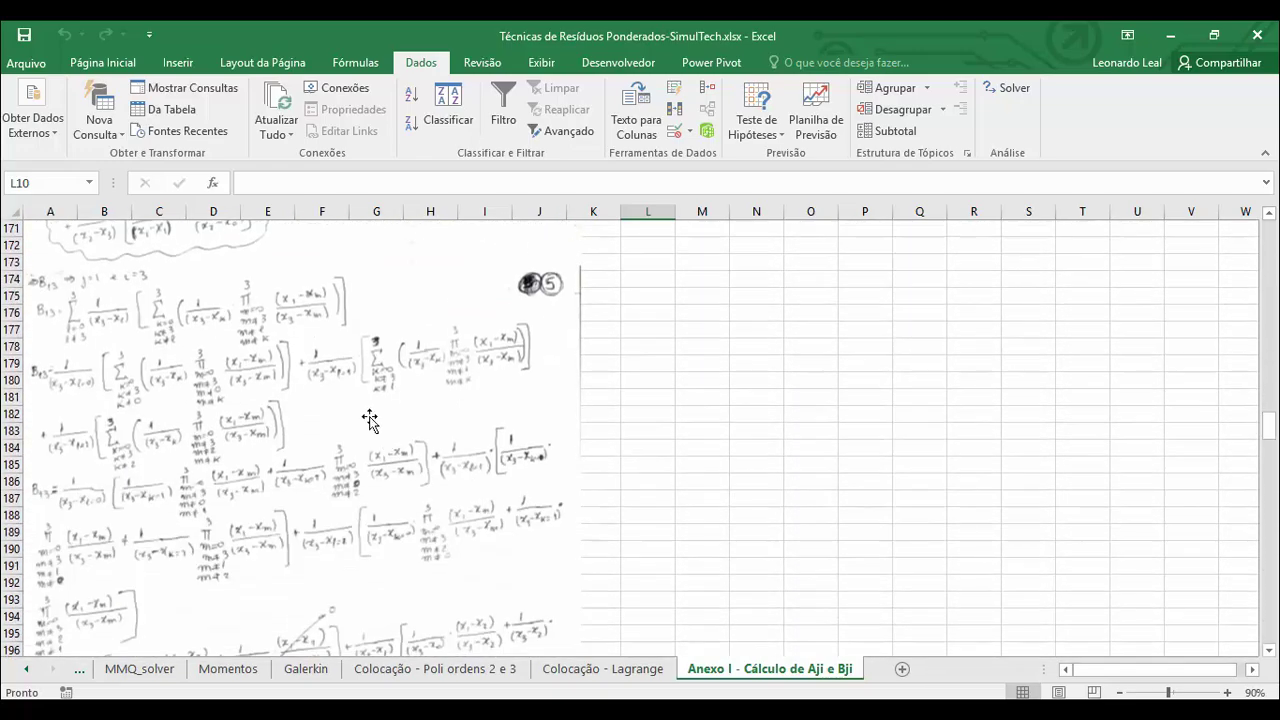
scroll(369, 420, down, 2)
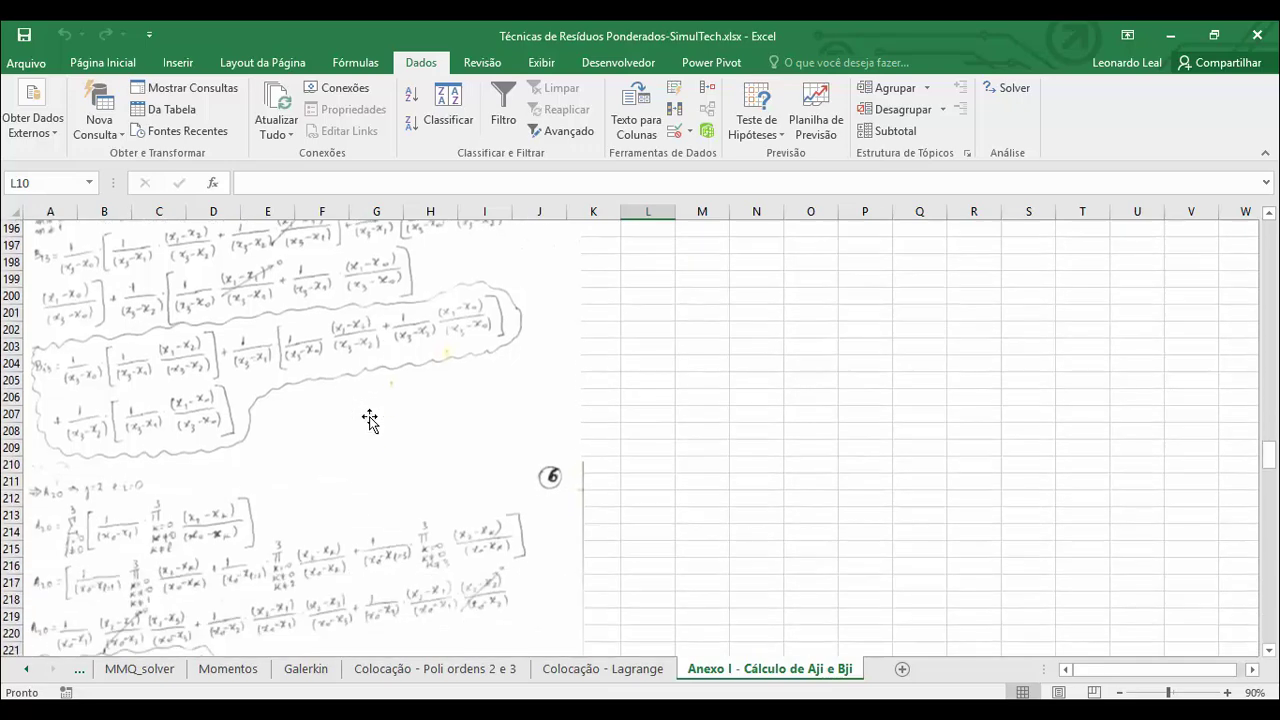
click(604, 669)
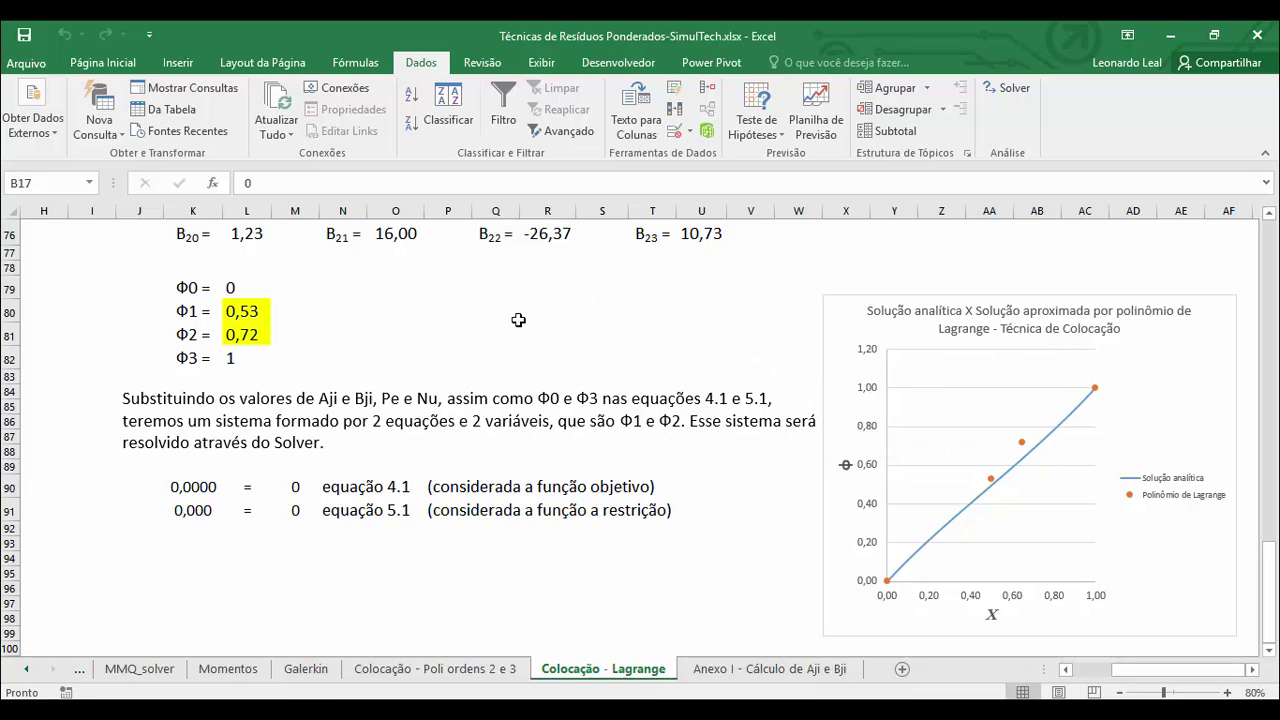
scroll(688, 361, up, 2)
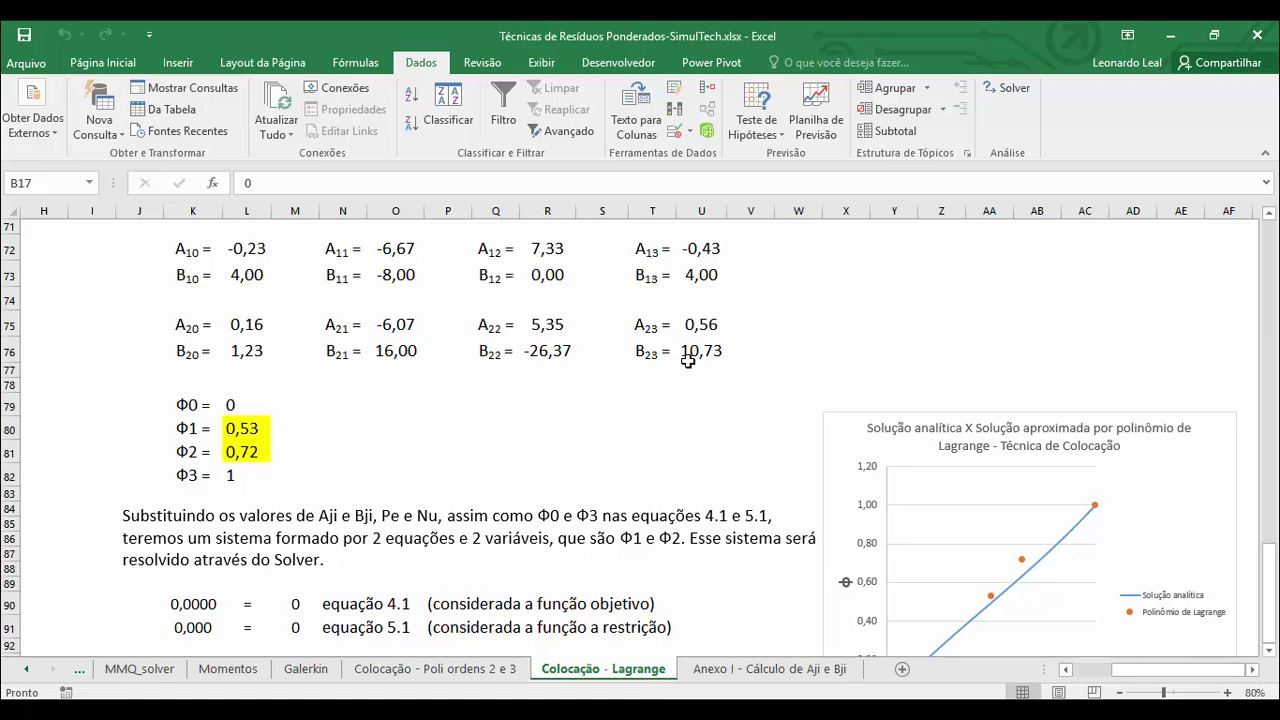